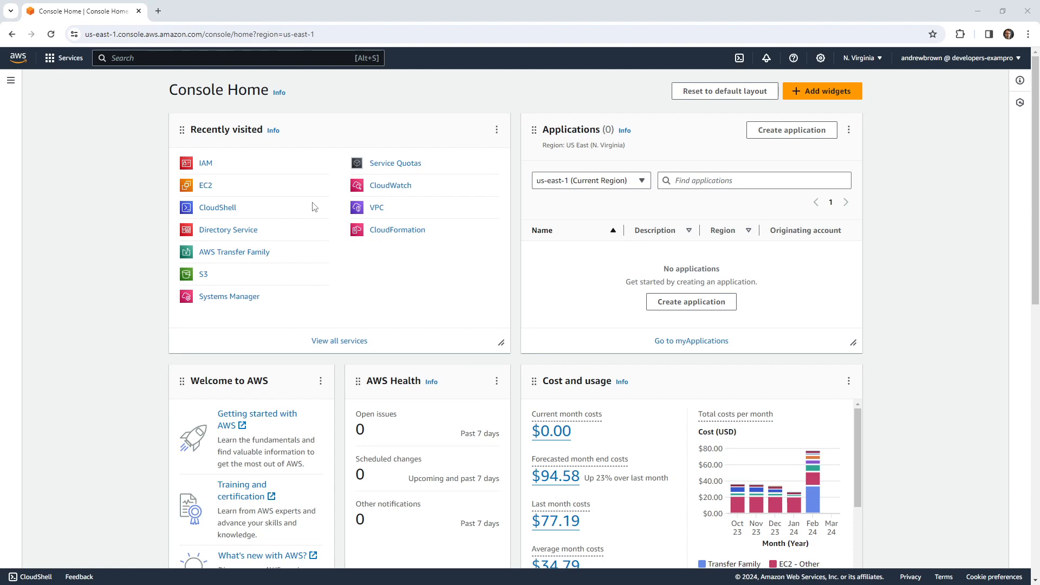
# Step: Open the IAM account settings and go to the Security Token Service (STS) section
pyautogui.click(202, 166)
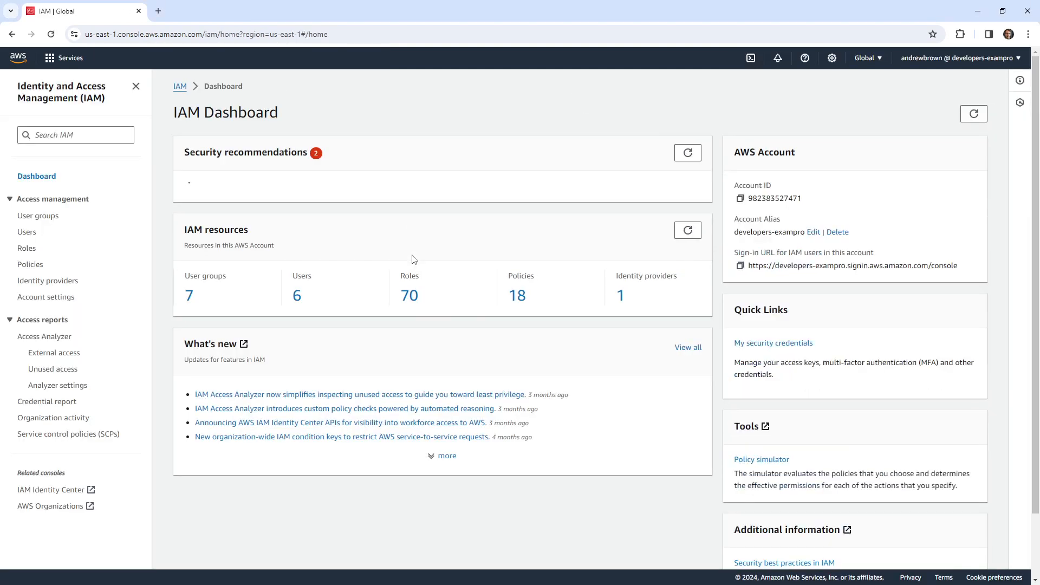
pyautogui.click(59, 299)
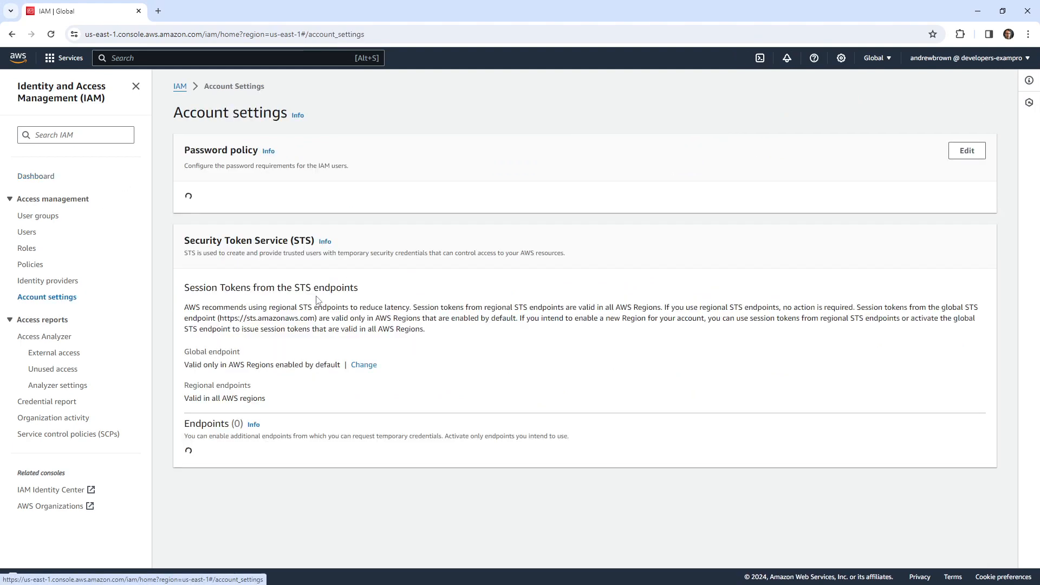
pyautogui.scroll(-5, 330, 254)
pyautogui.moveTo(184, 168); pyautogui.dragTo(374, 169)
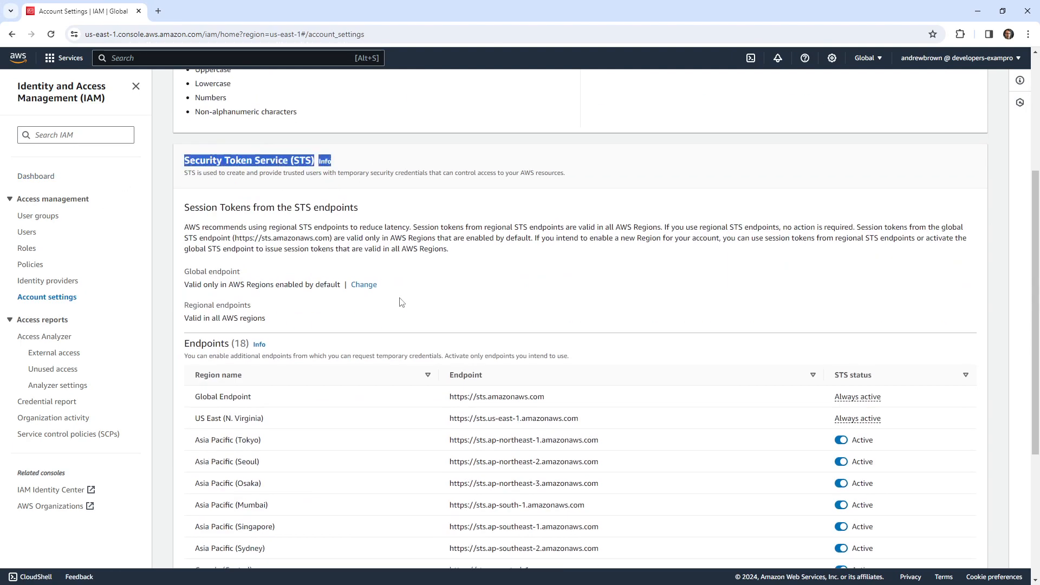
# Step: Examine the list of regional STS endpoints and the explanation of session tokens from regional endpoints
pyautogui.scroll(-1, 404, 297)
pyautogui.scroll(-3, 410, 292)
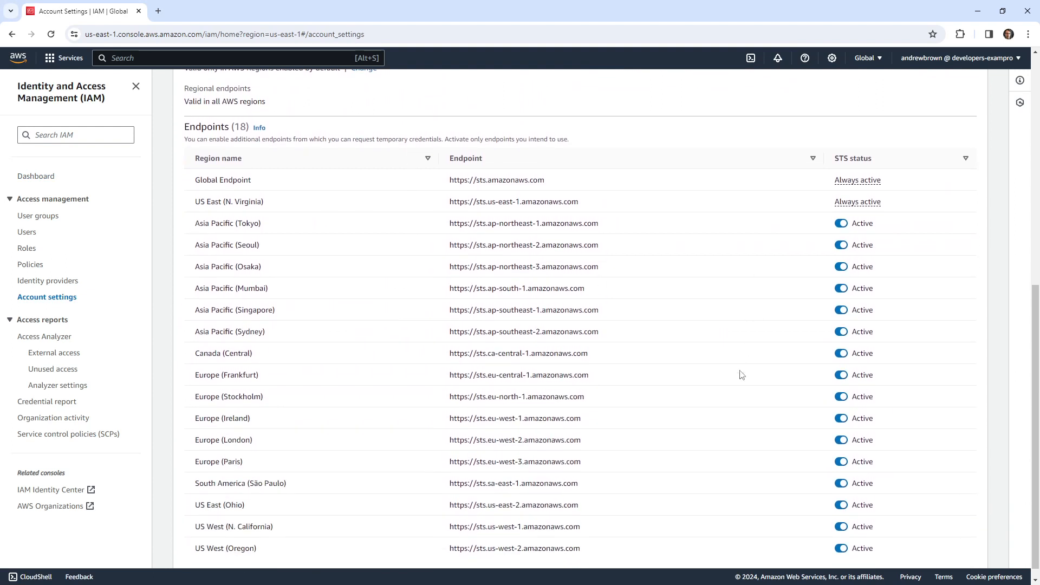
pyautogui.scroll(1, 760, 374)
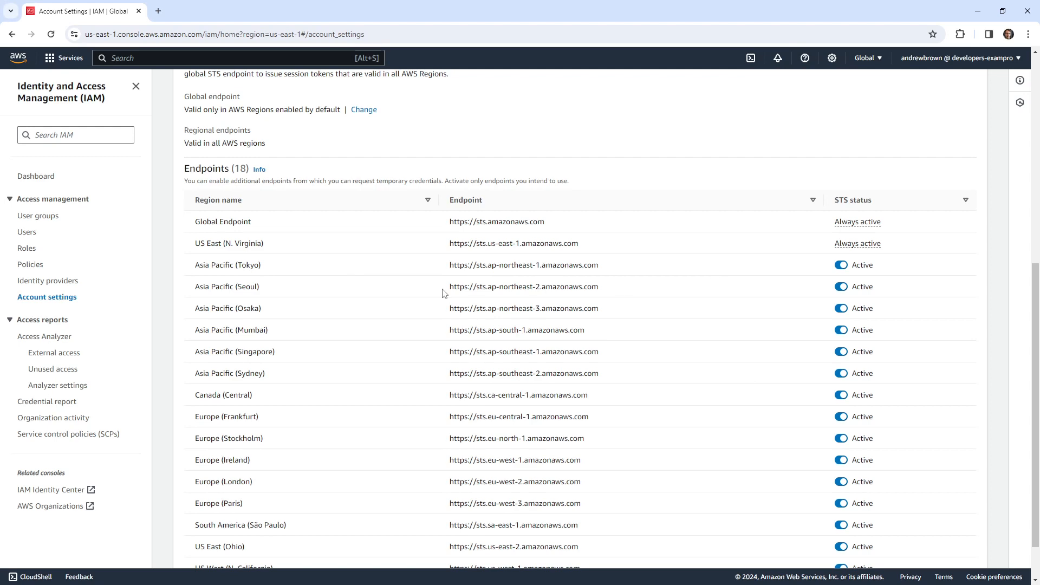
pyautogui.scroll(-1, 424, 297)
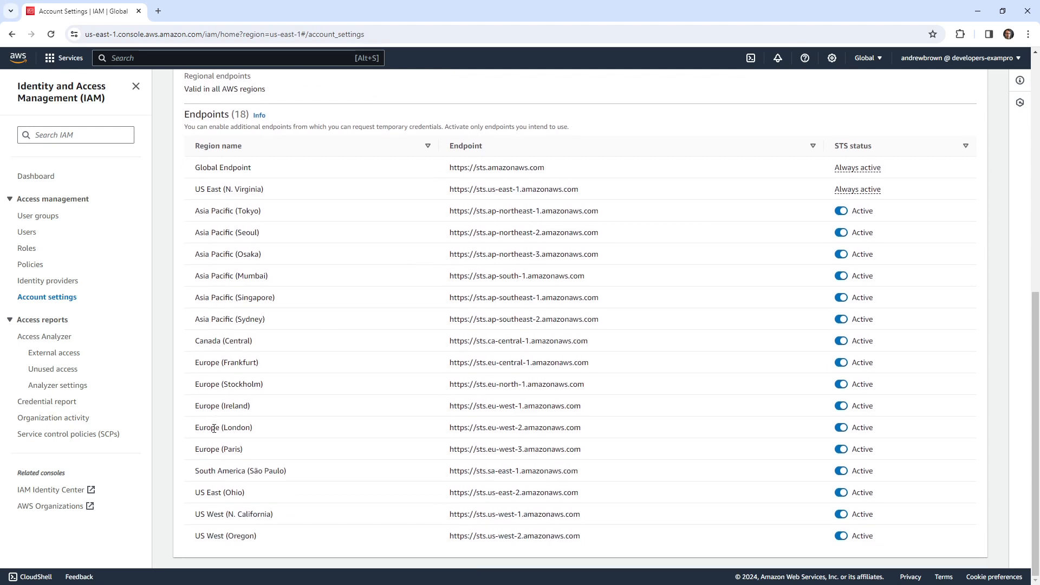
pyautogui.moveTo(200, 492); pyautogui.dragTo(634, 489)
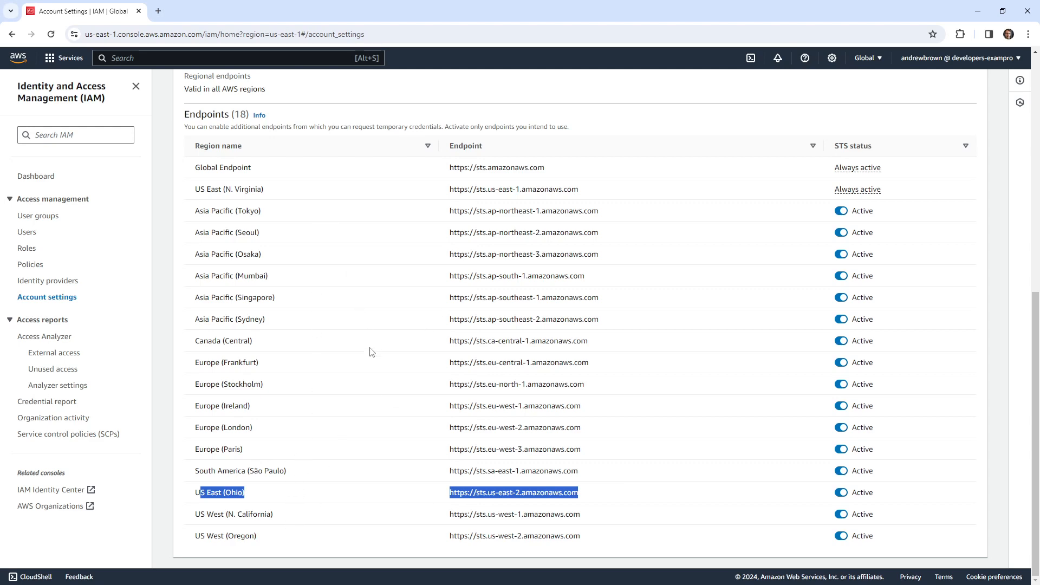
pyautogui.scroll(3, 370, 352)
pyautogui.scroll(2, 199, 280)
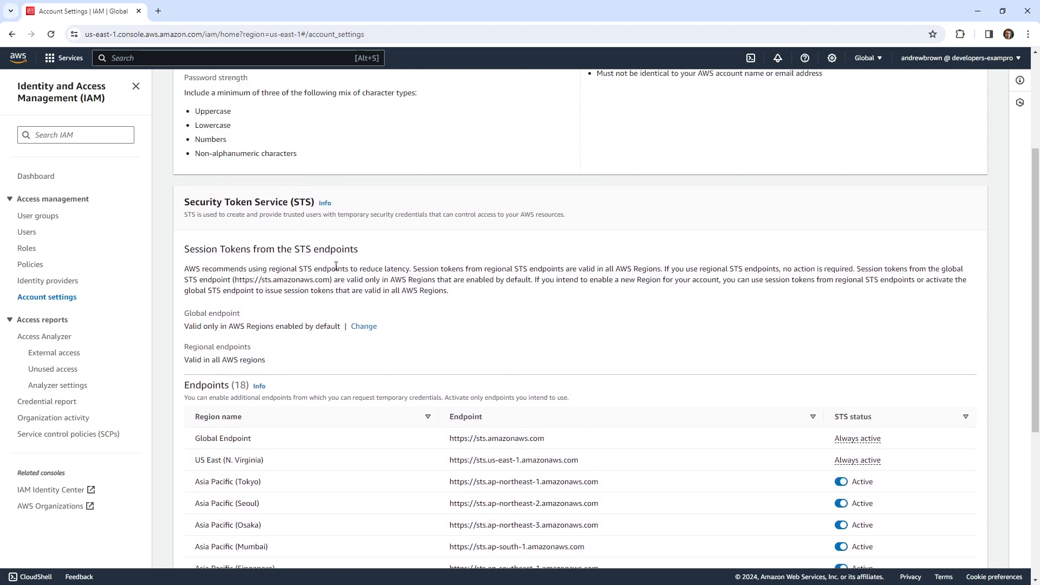
pyautogui.moveTo(410, 268); pyautogui.dragTo(610, 268)
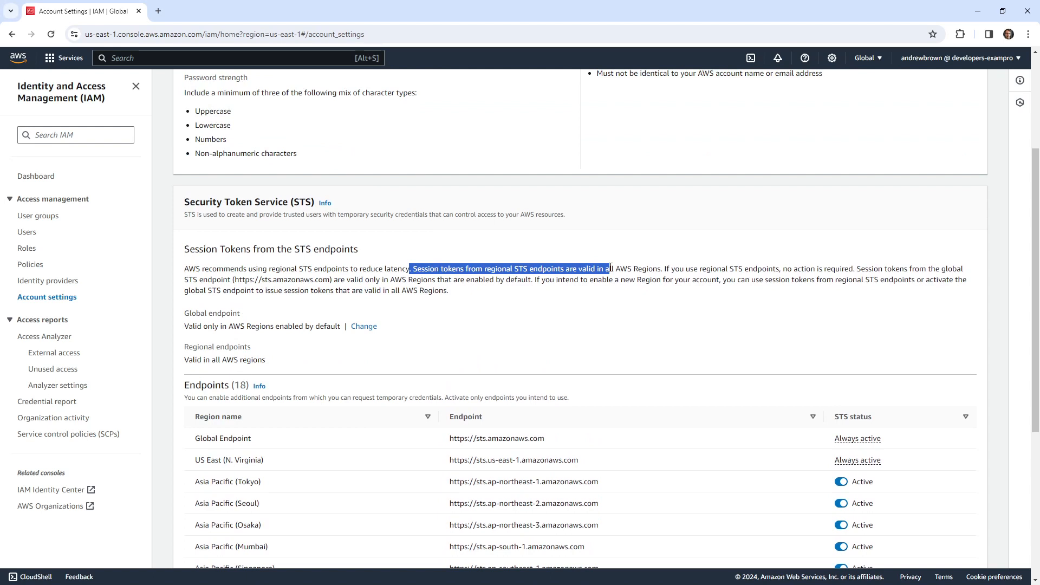
# Step: Check the region compatibility options for the global endpoint's session tokens, leaving them without saving
pyautogui.scroll(-3, 541, 254)
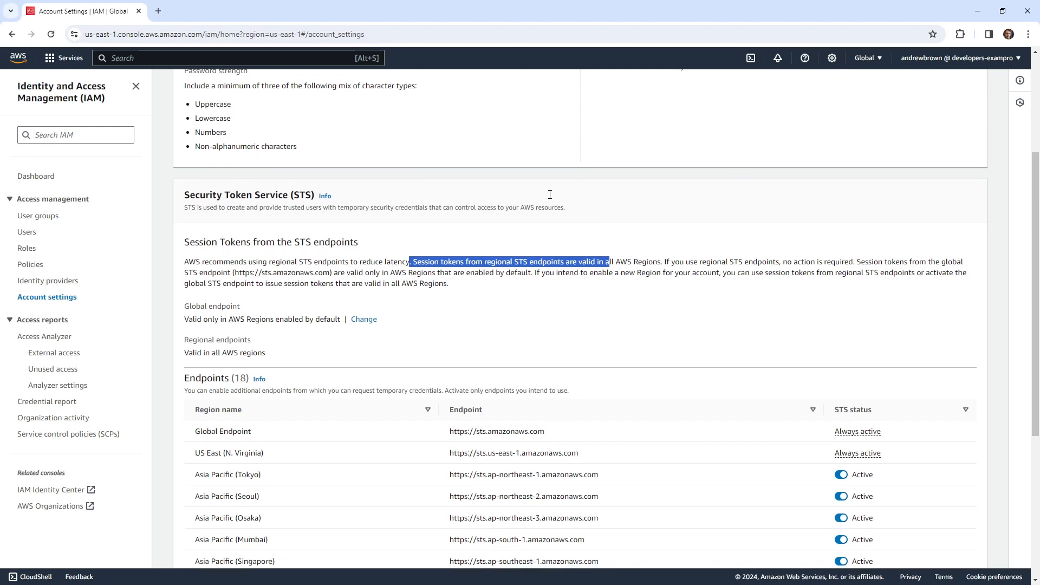
pyautogui.scroll(1, 379, 227)
pyautogui.click(363, 218)
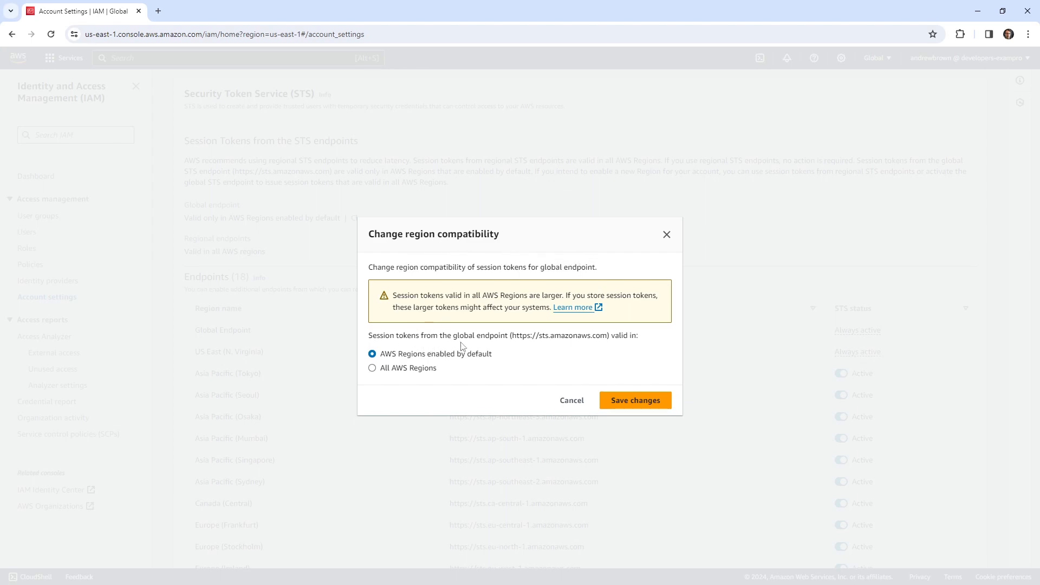
pyautogui.click(572, 400)
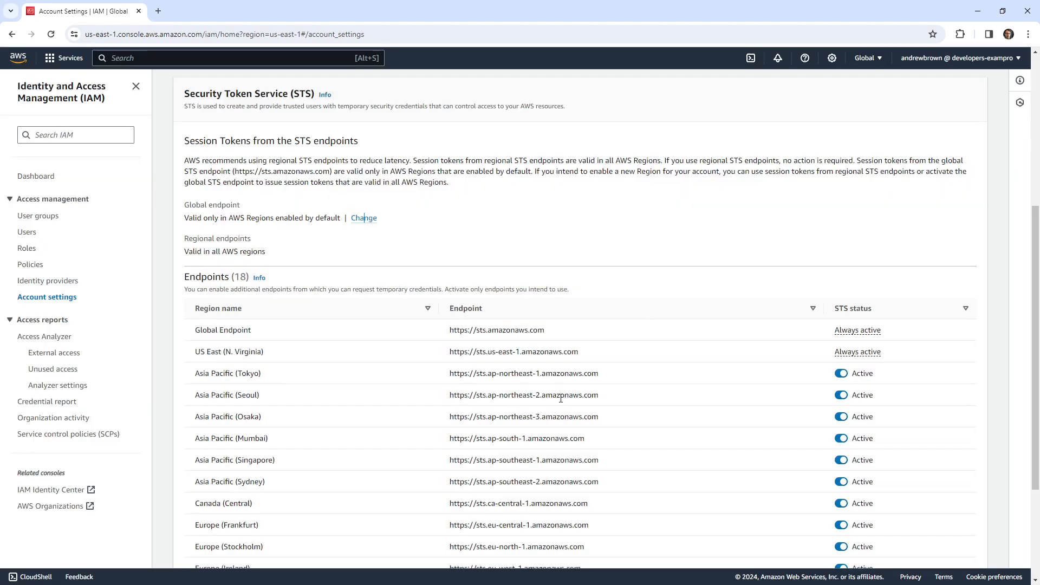
# Step: Open CloudShell in a smaller pane beneath the STS endpoints list and clear the terminal
pyautogui.scroll(5, 560, 139)
pyautogui.click(750, 64)
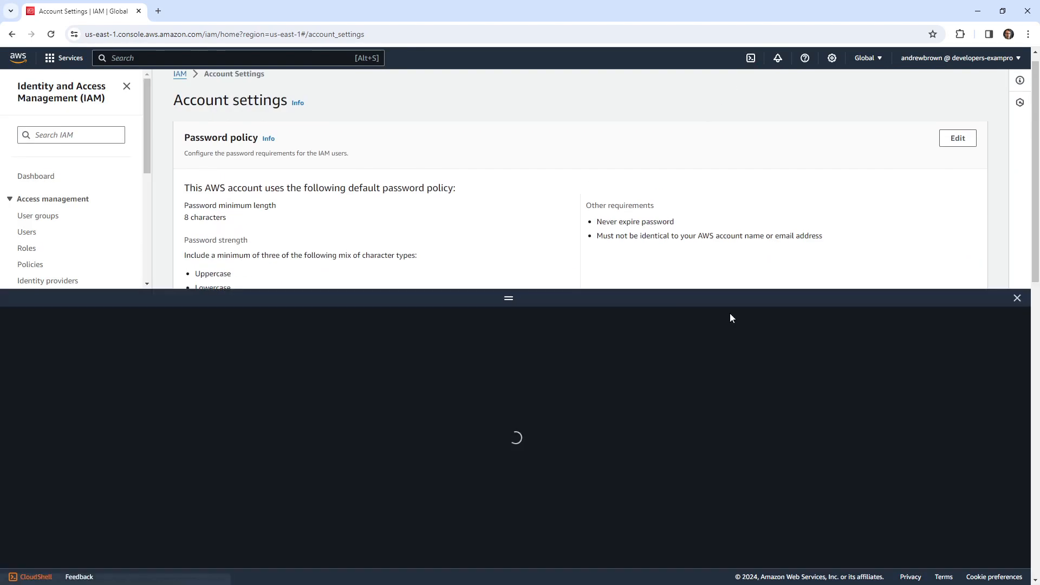
pyautogui.moveTo(508, 296); pyautogui.dragTo(510, 376)
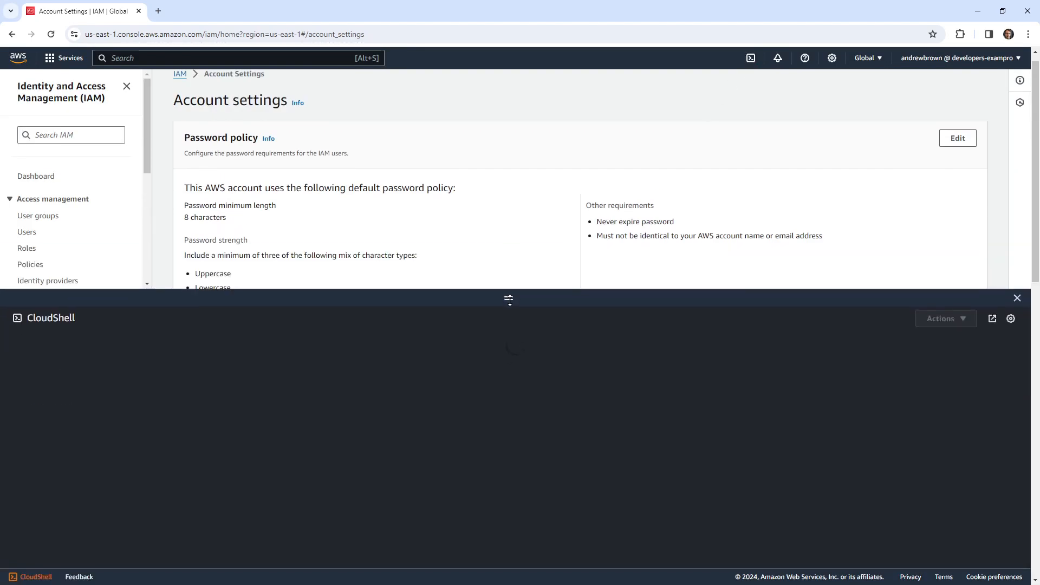
pyautogui.scroll(-10, 475, 239)
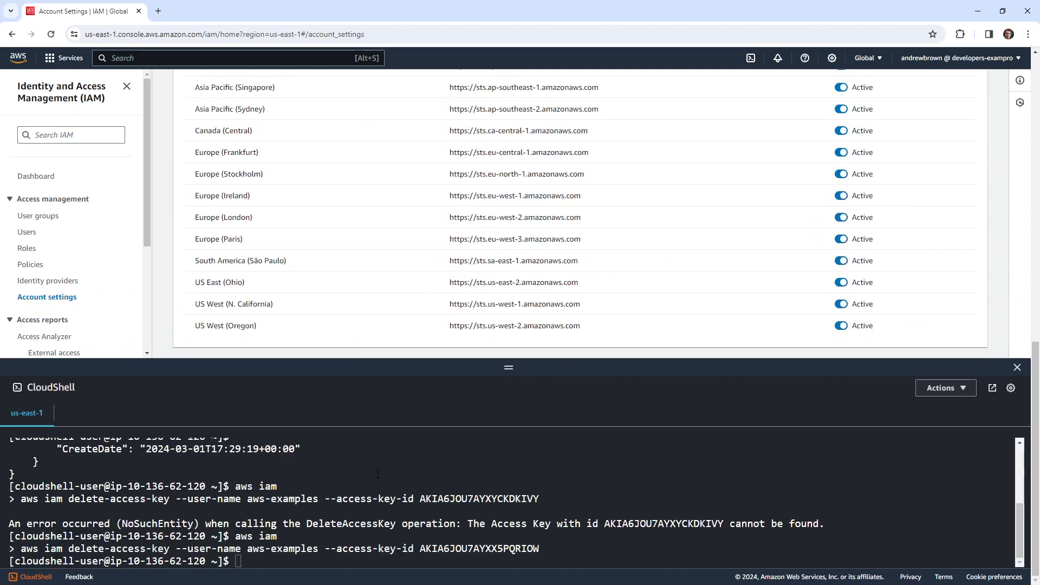
pyautogui.click(427, 472)
pyautogui.write('clear')
pyautogui.press('Return')
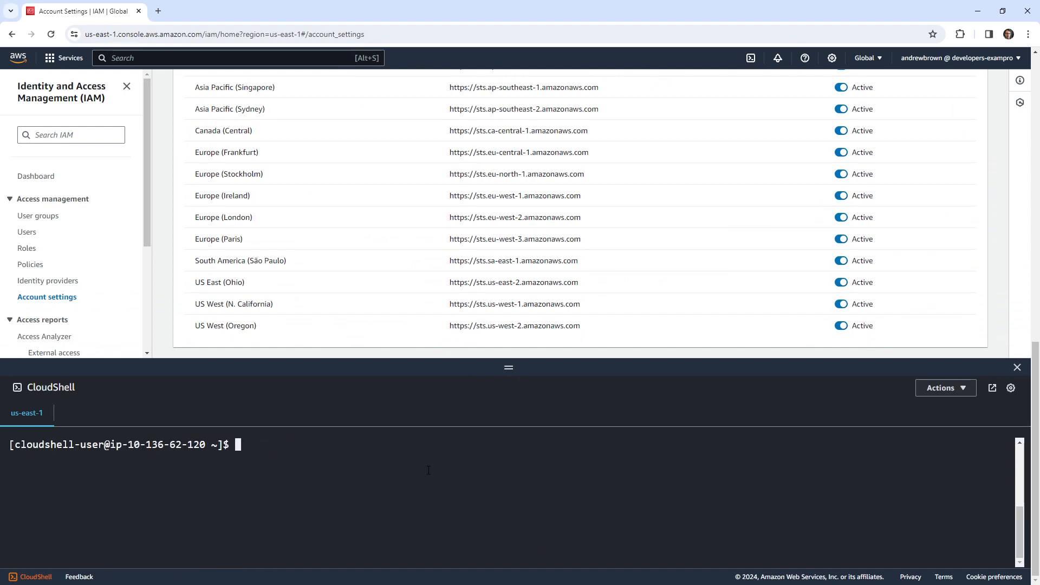
# Step: Export AWS_CLI_AUTO_PROMPT=on-partial in the terminal and start the aws auto-prompt
pyautogui.write('aws')
pyautogui.press('BackSpace')
pyautogui.press('BackSpace')
pyautogui.press('BackSpace')
pyautogui.write('export AWS_CLI_AUTO_PROMPT=on-partial')
pyautogui.press('Return')
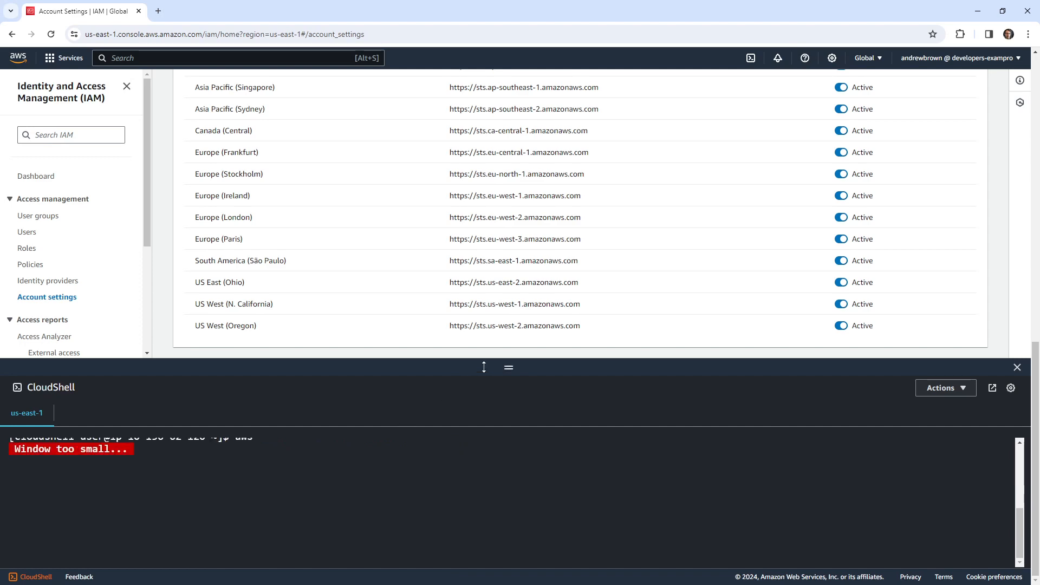
# Step: Enlarge the CloudShell pane and run aws sts get-caller-identity through the auto-prompt suggestions
pyautogui.moveTo(483, 367); pyautogui.dragTo(485, 256)
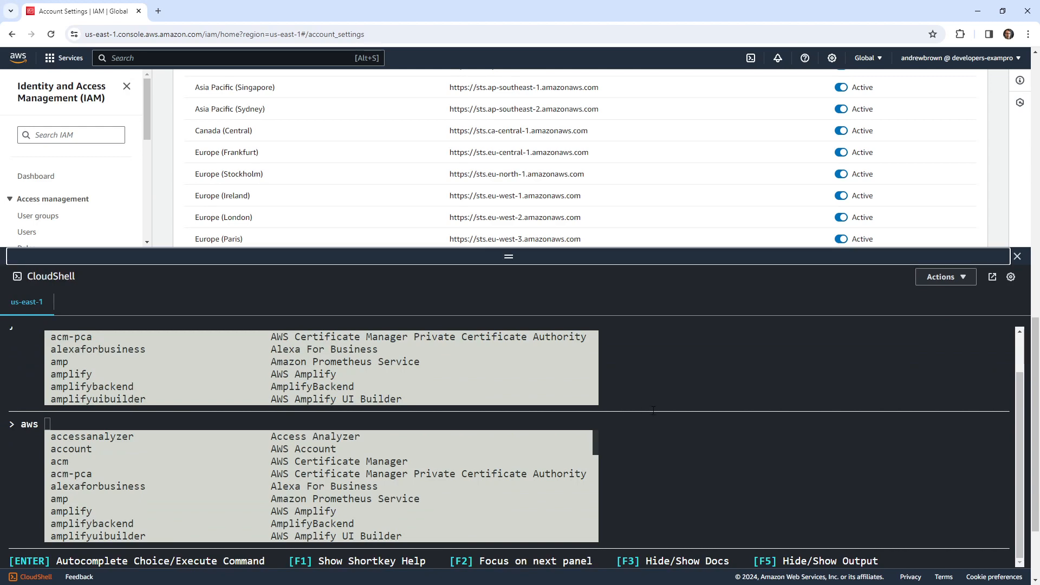
pyautogui.click(696, 469)
pyautogui.write('sts')
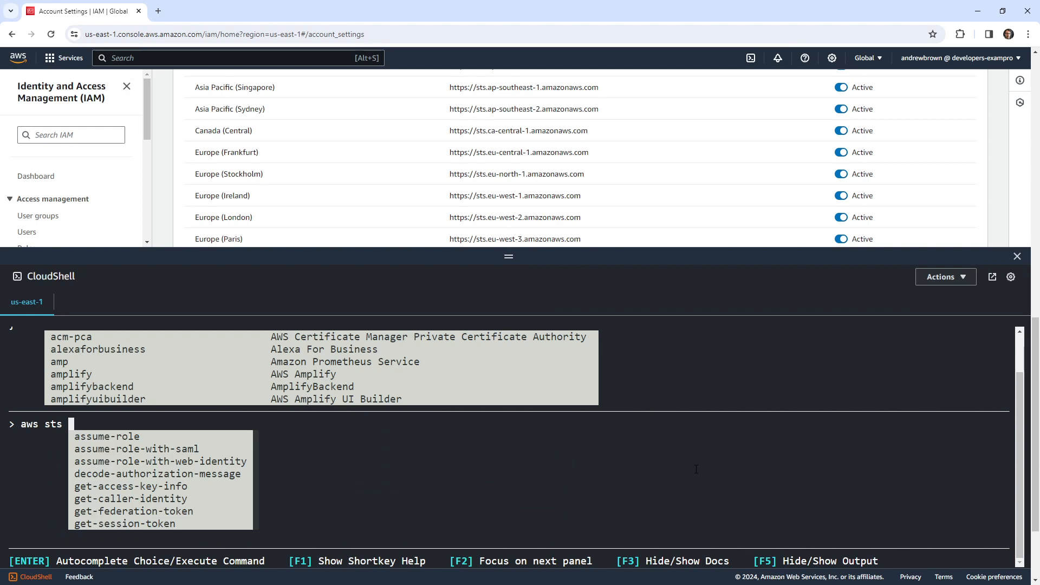
pyautogui.press('Down')
pyautogui.press('Down')
pyautogui.press('Down')
pyautogui.press('Down')
pyautogui.press('Down')
pyautogui.press('Down')
pyautogui.press('Down')
pyautogui.press('Down')
pyautogui.press('Down')
pyautogui.press('Down')
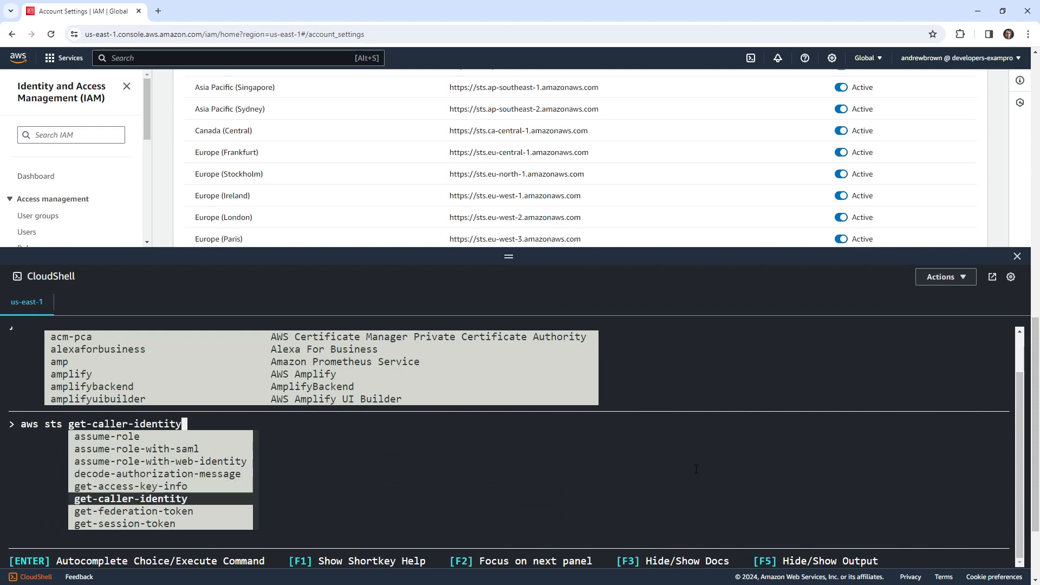
pyautogui.press('Down')
pyautogui.press('Down')
pyautogui.press('Down')
pyautogui.press('Down')
pyautogui.press('Down')
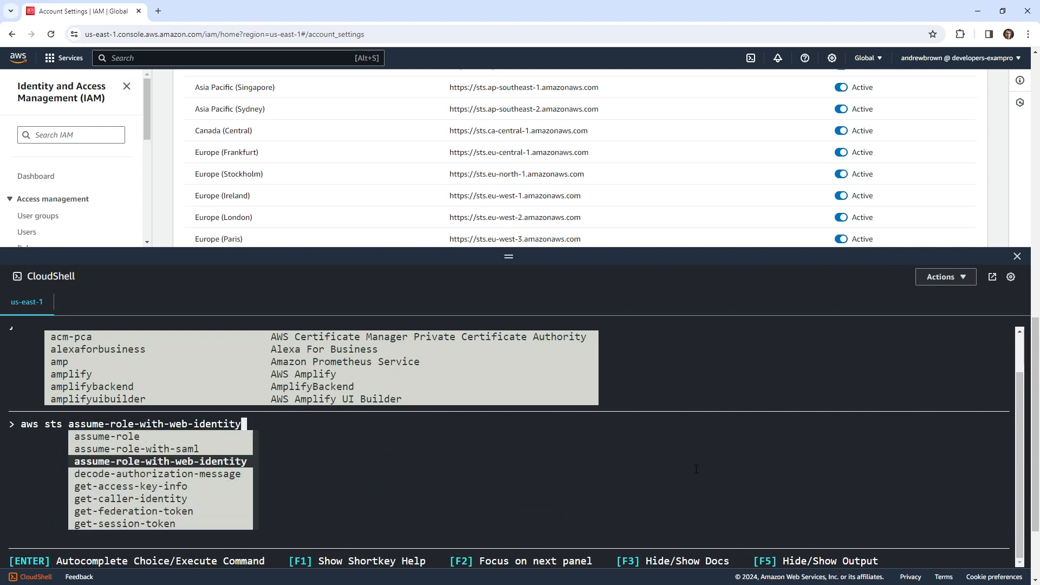
pyautogui.press('Return')
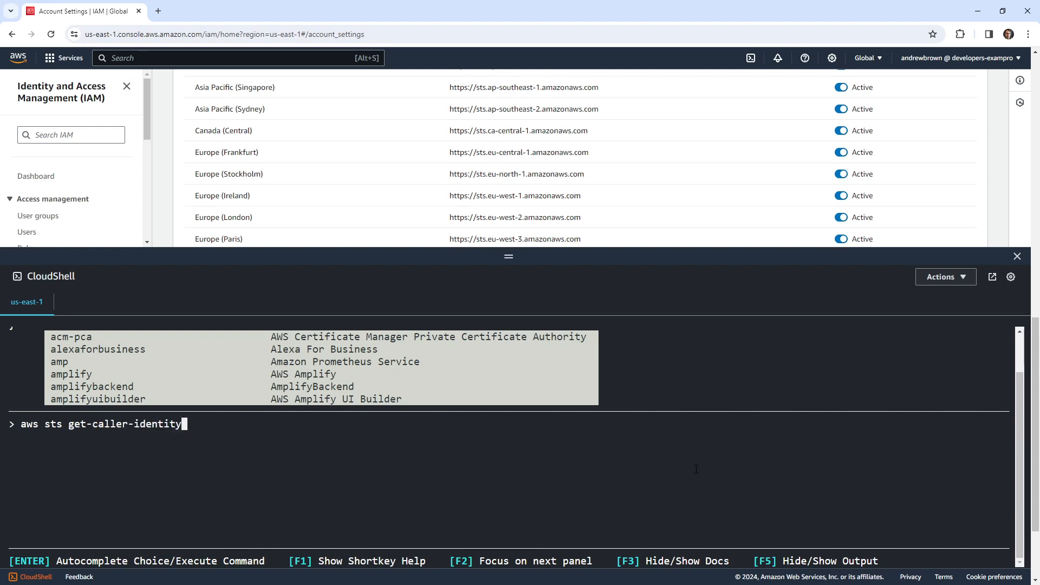
pyautogui.press('Return')
# Step: Start the aws auto-prompt again, recall sts get-caller-identity from the history and add the --endpoint-url option
pyautogui.press('Up')
pyautogui.press('Up')
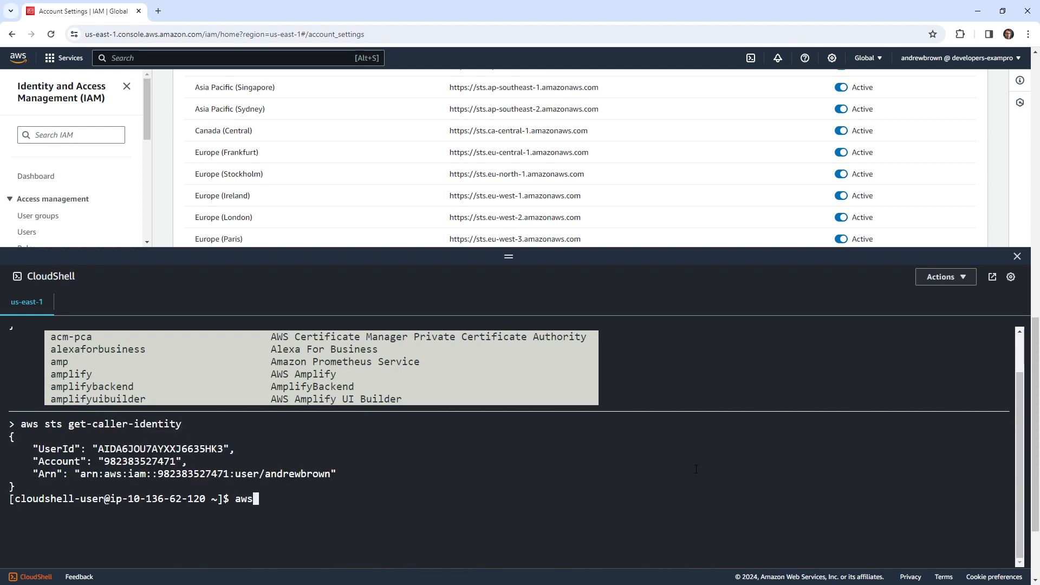
pyautogui.press('Down')
pyautogui.press('Return')
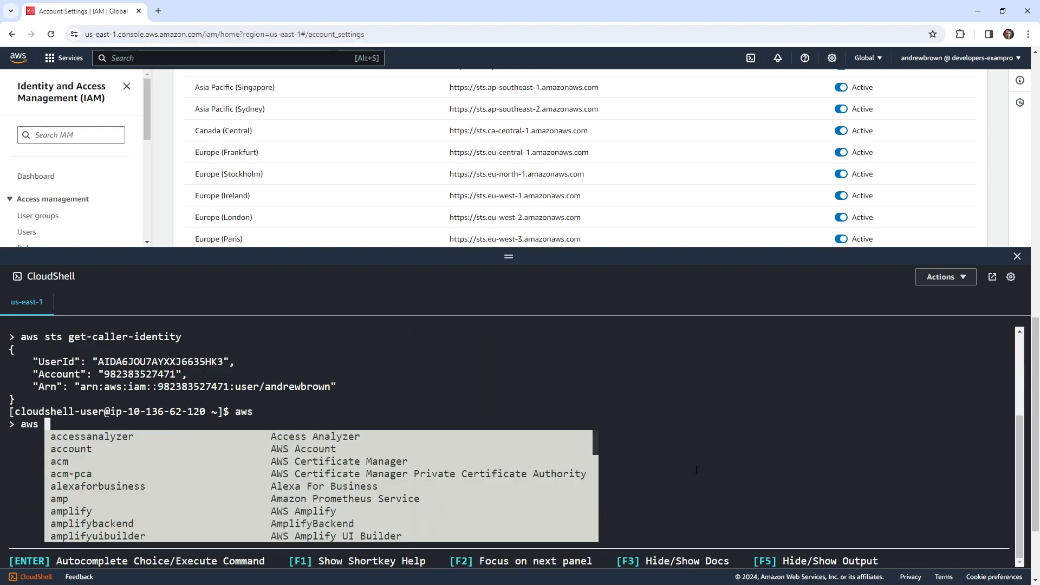
pyautogui.hotkey('ctrl', 'r')
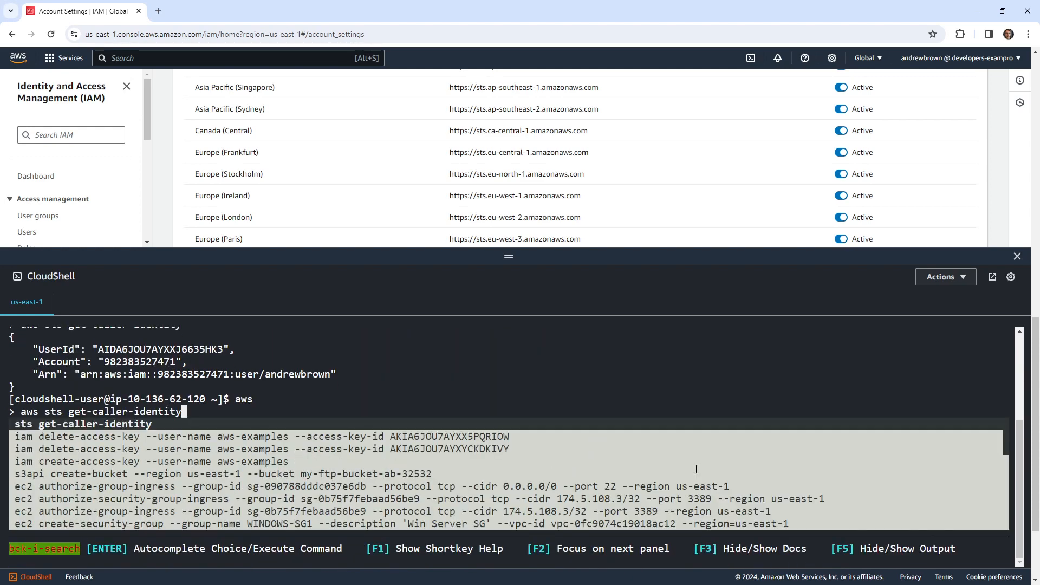
pyautogui.press('Return')
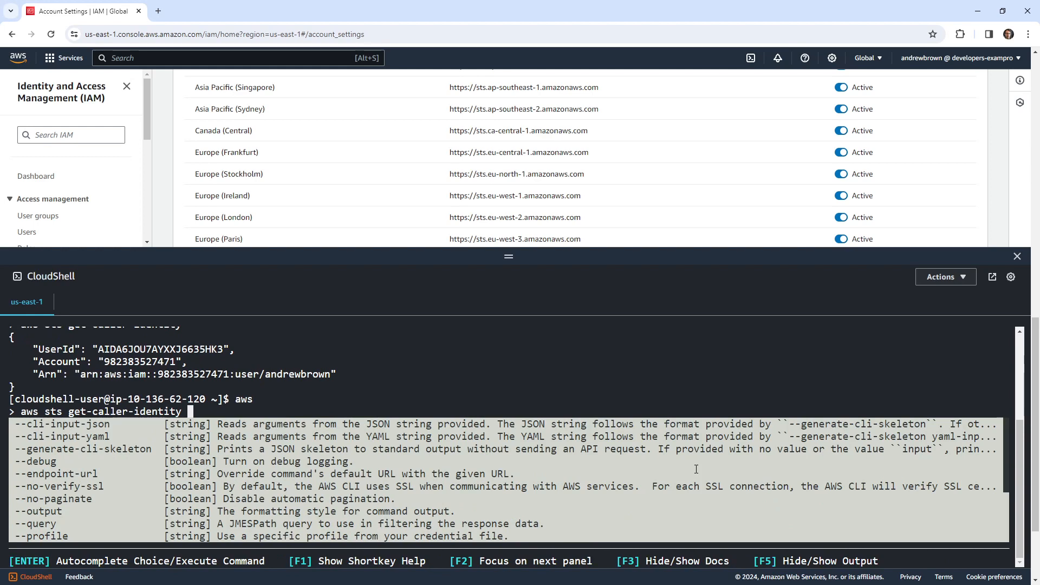
pyautogui.write('--end')
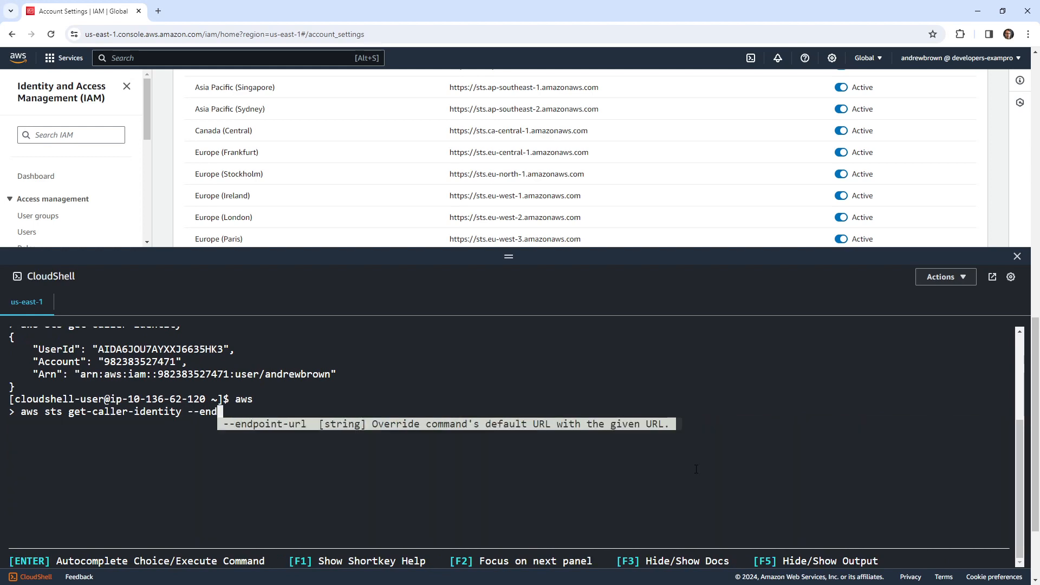
pyautogui.press('Tab')
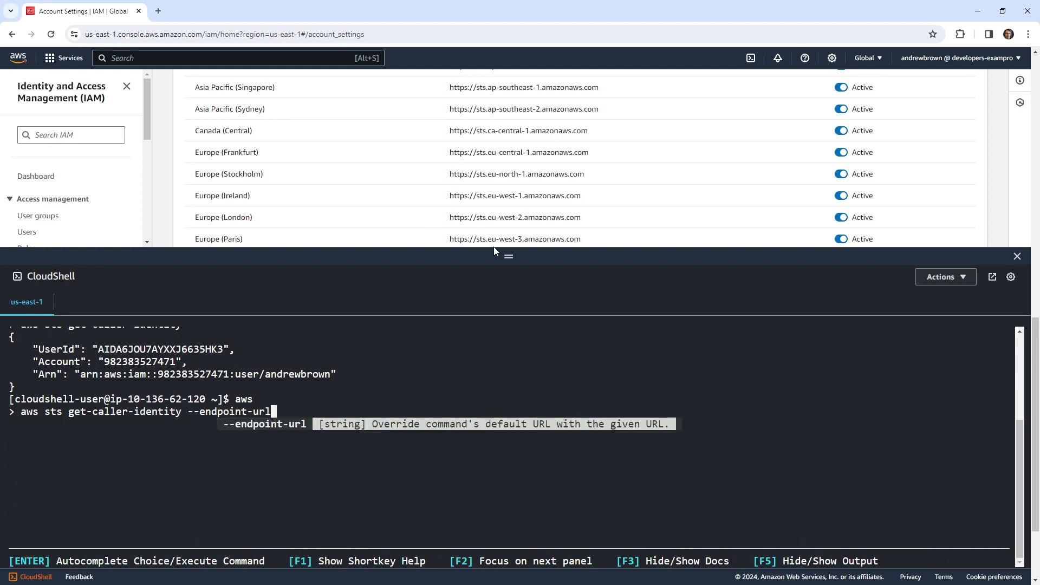
pyautogui.moveTo(508, 256); pyautogui.dragTo(498, 329)
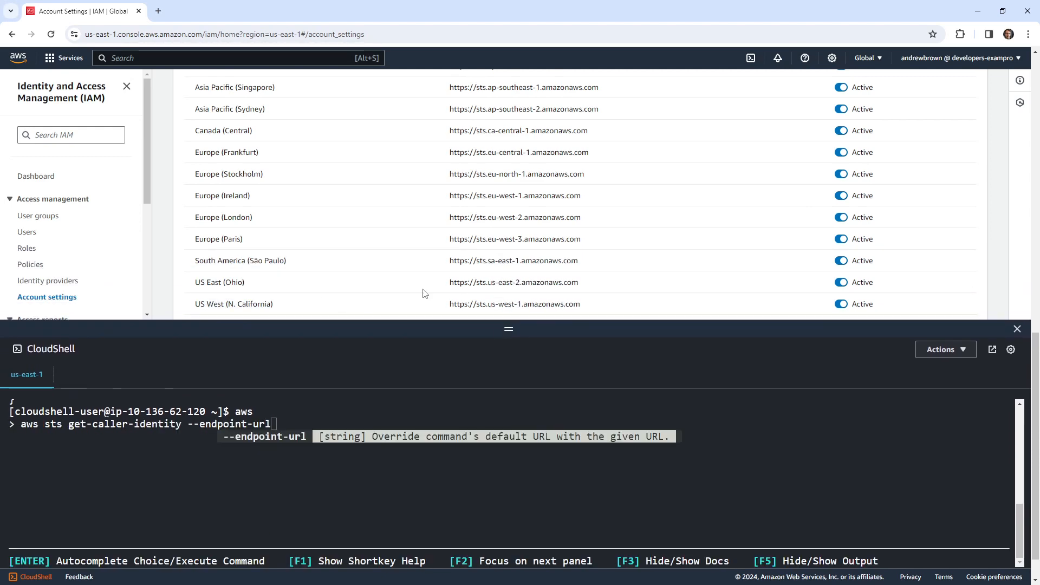
pyautogui.moveTo(596, 287); pyautogui.dragTo(449, 283)
pyautogui.rightClick(458, 280)
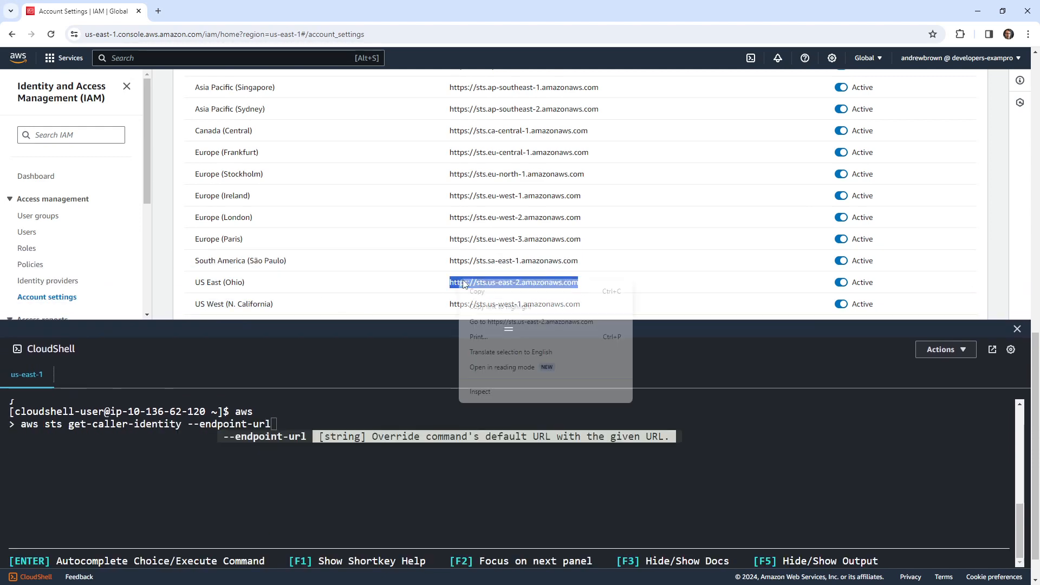
pyautogui.click(502, 297)
pyautogui.click(531, 420)
pyautogui.rightClick(531, 420)
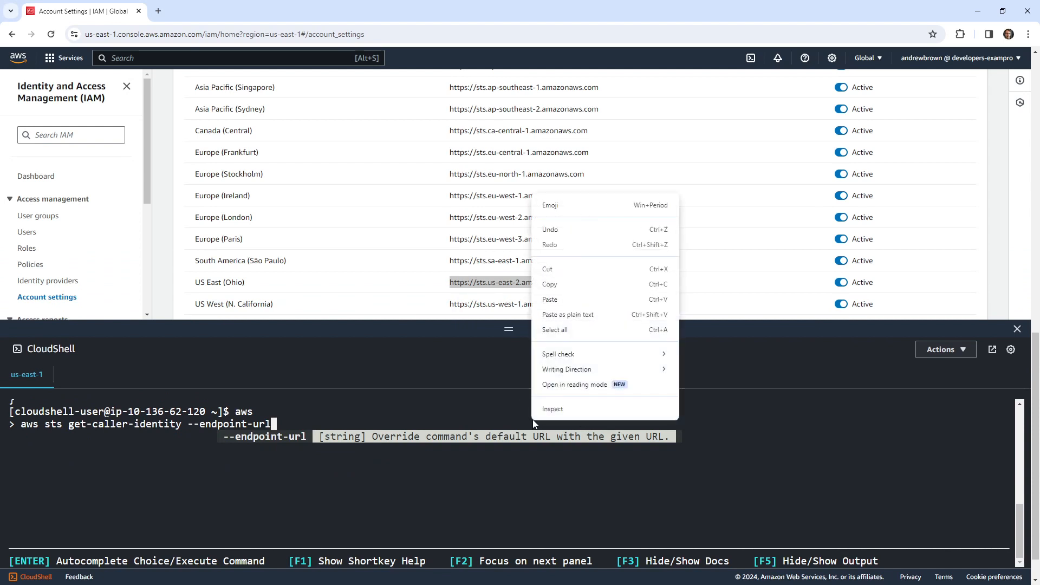
pyautogui.click(550, 299)
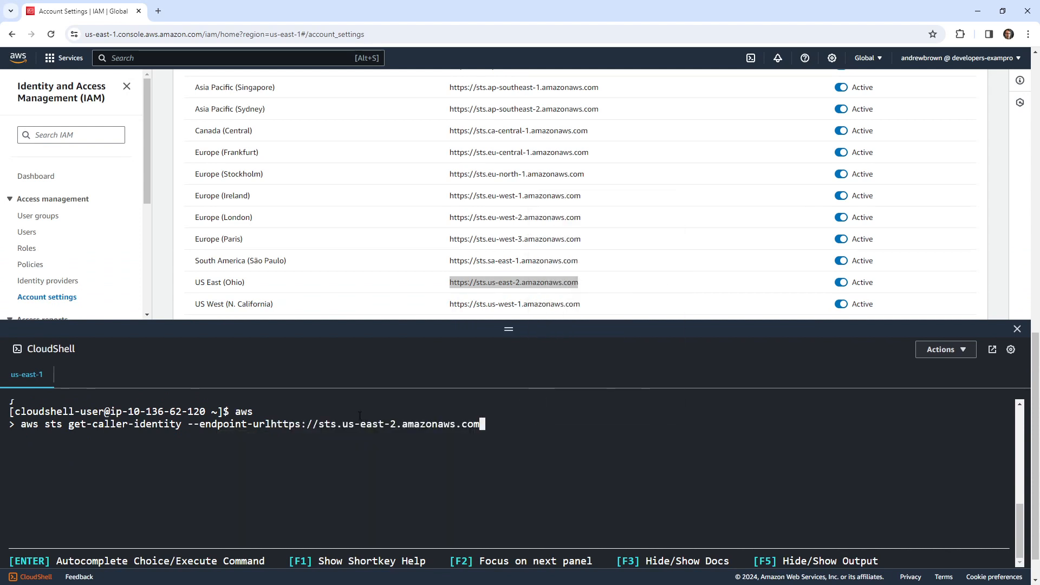
# Step: Insert the missing space between --endpoint-url and the pasted URL, and run the get-caller-identity command
pyautogui.press('Left')
pyautogui.press('Left')
pyautogui.press('Left')
pyautogui.press('Left')
pyautogui.press('Left')
pyautogui.press('Left')
pyautogui.press('Left')
pyautogui.press('Left')
pyautogui.press('Left')
pyautogui.press('Left')
pyautogui.press('Left')
pyautogui.press('Left')
pyautogui.press('Left')
pyautogui.press('Left')
pyautogui.press('Left')
pyautogui.press('Left')
pyautogui.press('Left')
pyautogui.press('Left')
pyautogui.press('Left')
pyautogui.press('Left')
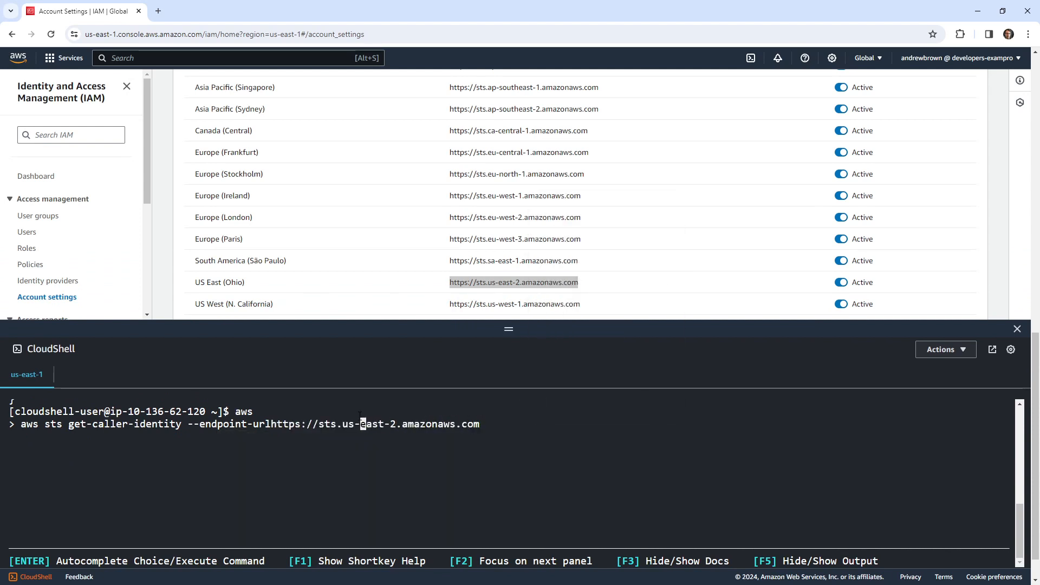
pyautogui.press('Left')
pyautogui.press('Left')
pyautogui.press('Left')
pyautogui.press('Left')
pyautogui.press('Left')
pyautogui.press('Left')
pyautogui.press('Left')
pyautogui.press('Left')
pyautogui.press('Left')
pyautogui.press('Left')
pyautogui.press('Left')
pyautogui.press('Left')
pyautogui.press('Left')
pyautogui.press('Left')
pyautogui.press('Left')
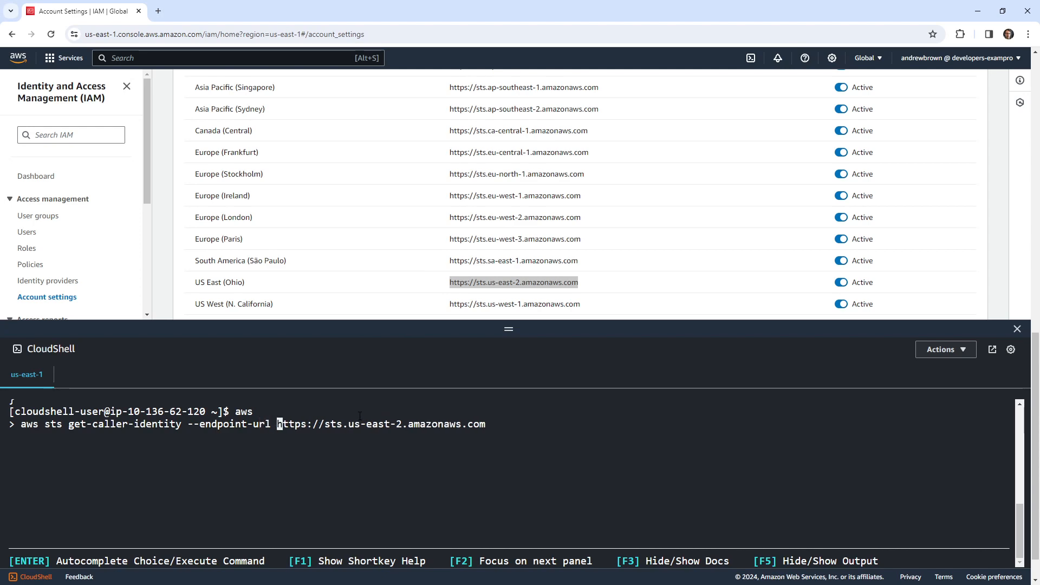
pyautogui.press('Return')
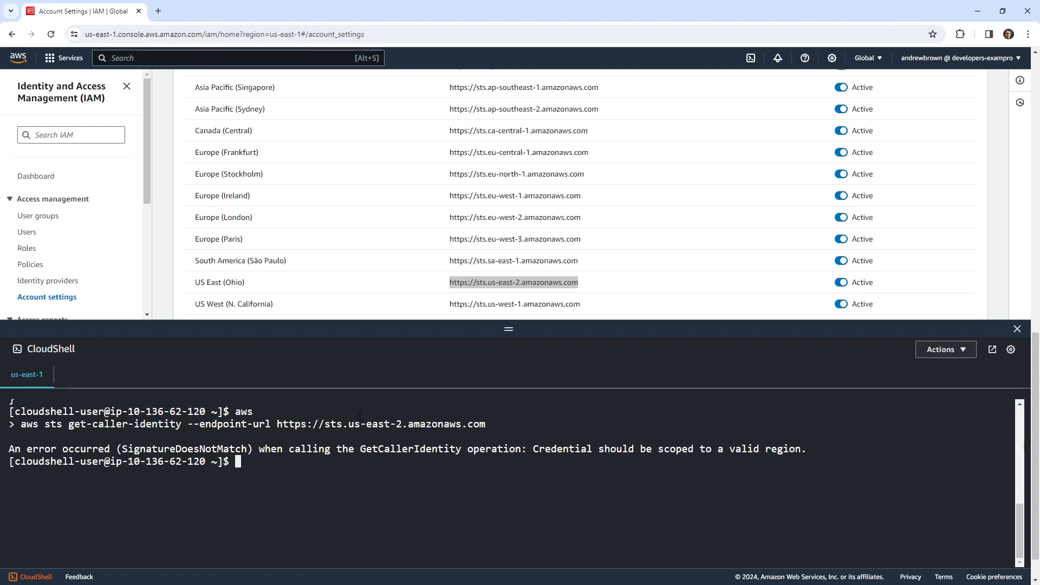
# Step: Shrink the CloudShell pane slightly, start the aws iam auto-prompt and recall iam create-access-key --user-name aws-examples from the history
pyautogui.moveTo(487, 330); pyautogui.dragTo(527, 349)
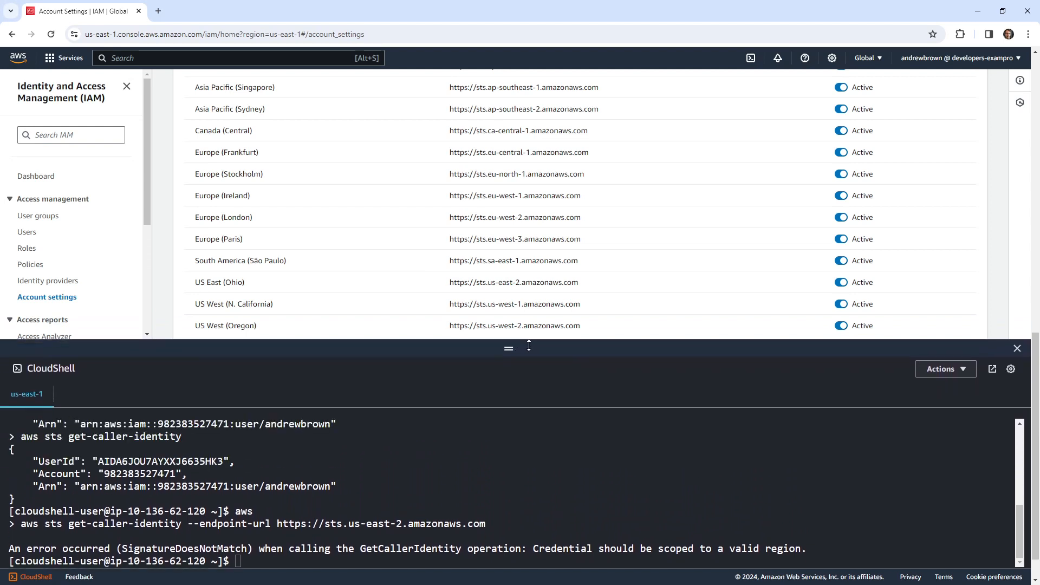
pyautogui.write('aws')
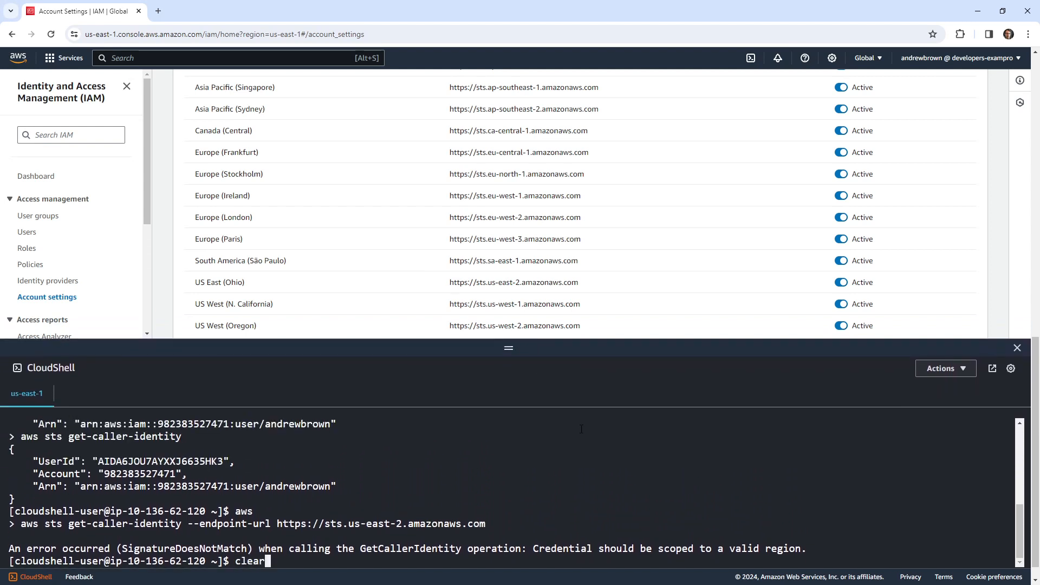
pyautogui.write(' iam')
pyautogui.press('Return')
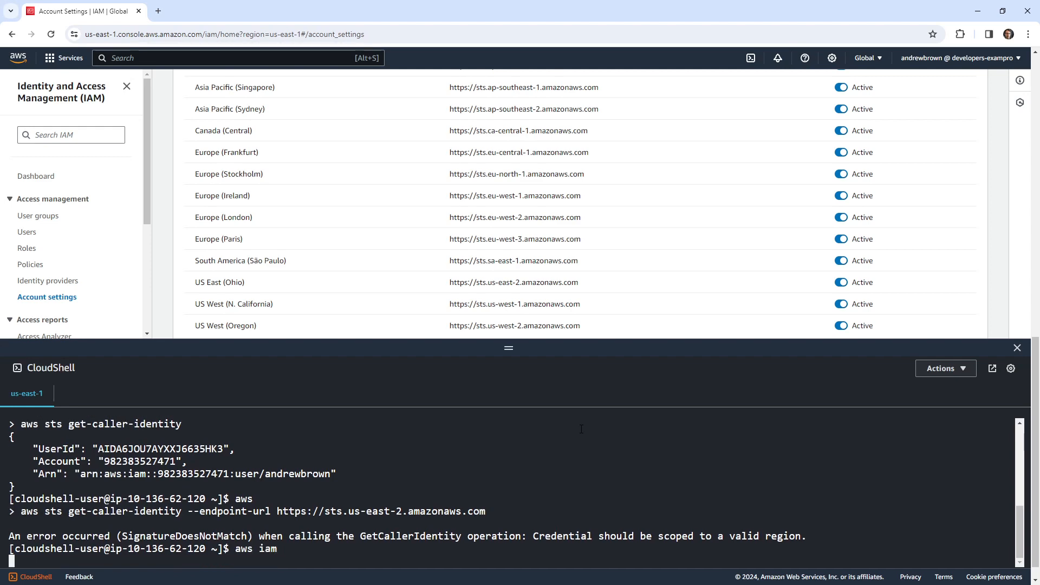
pyautogui.hotkey('ctrl', 'r')
pyautogui.press('Up')
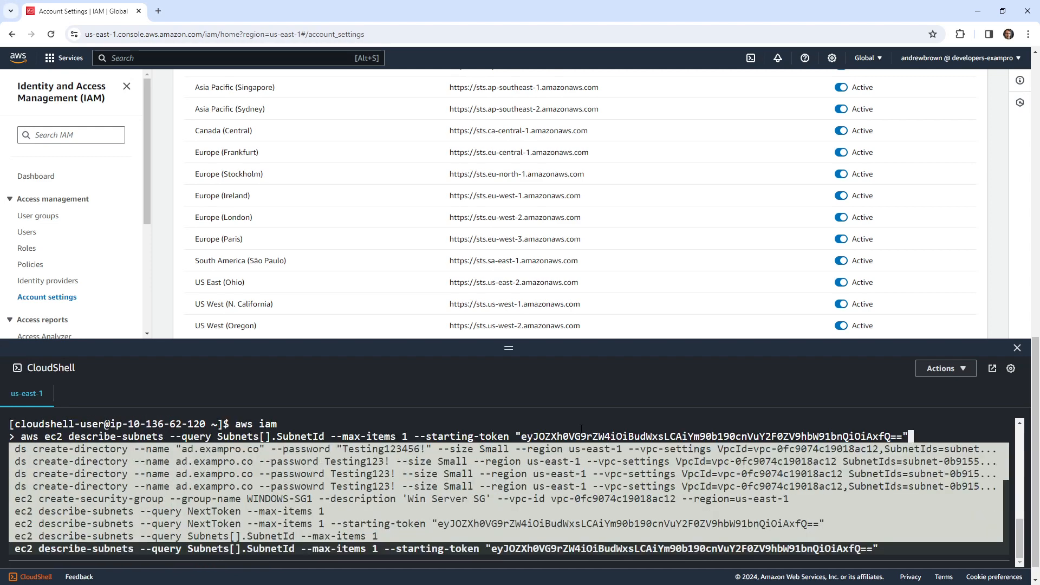
pyautogui.press('Down')
pyautogui.press('Down')
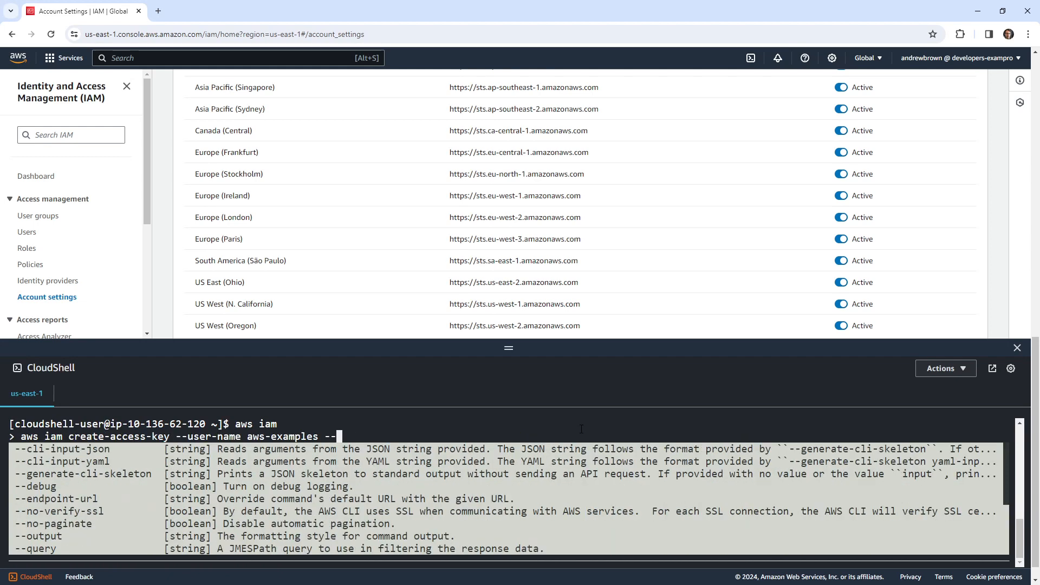
# Step: Add the options --region us-east-2 and --endpoint-url to the create-access-key command
pyautogui.write('--')
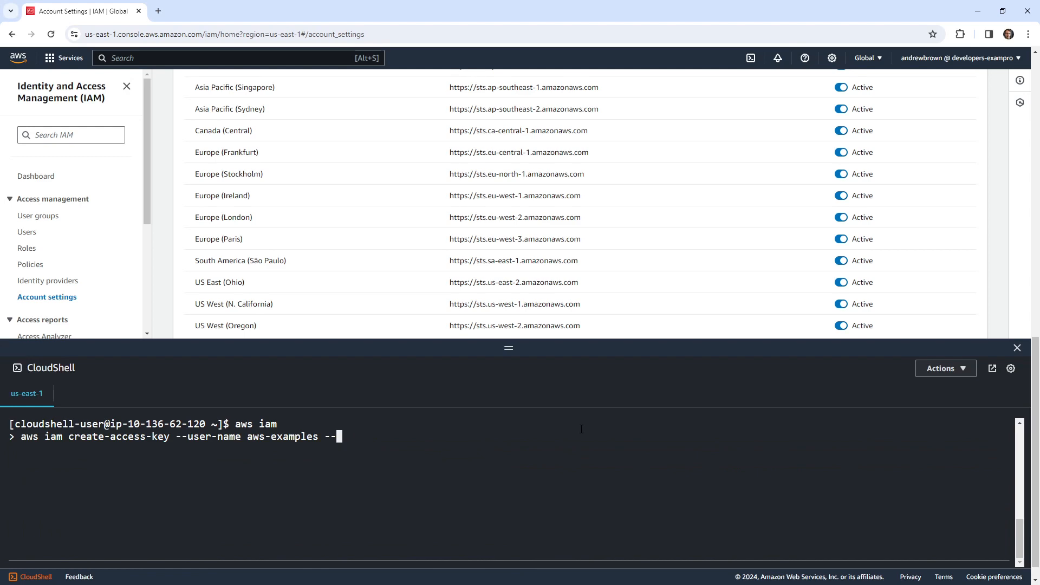
pyautogui.press('BackSpace')
pyautogui.press('BackSpace')
pyautogui.write('--region us-east-')
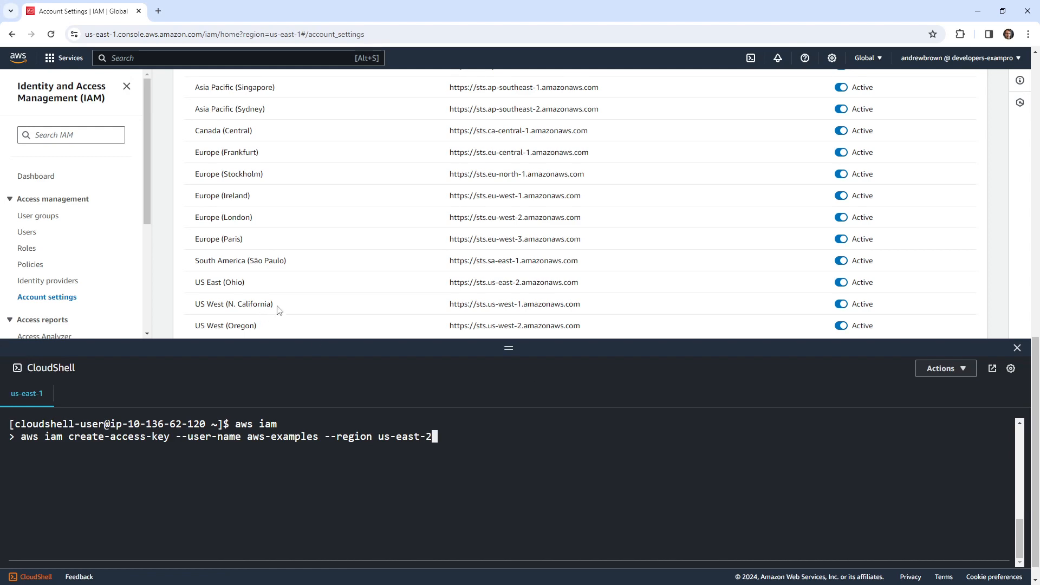
pyautogui.write('2 --endpoint-url')
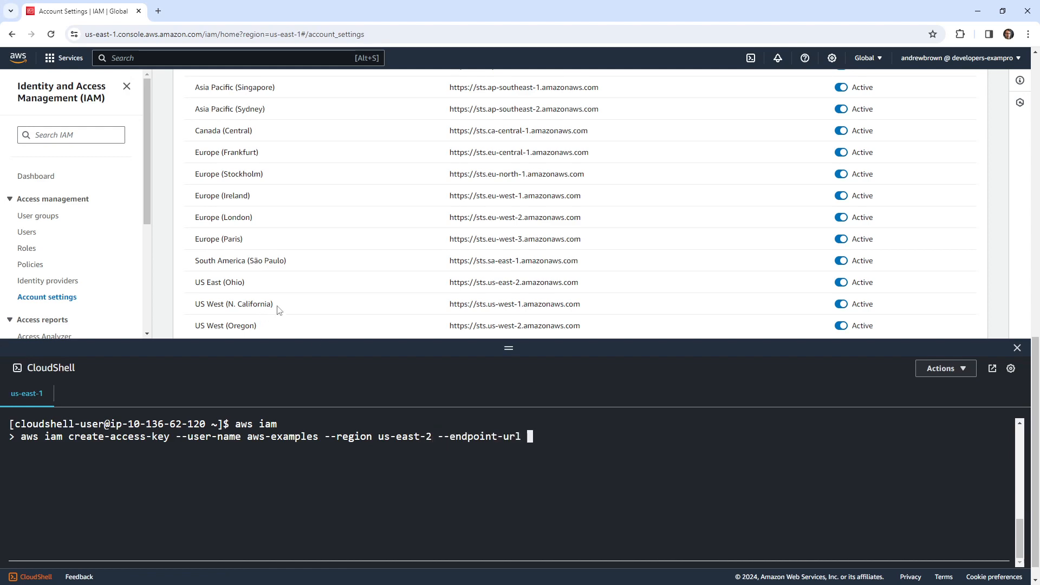
pyautogui.scroll(-2, 320, 178)
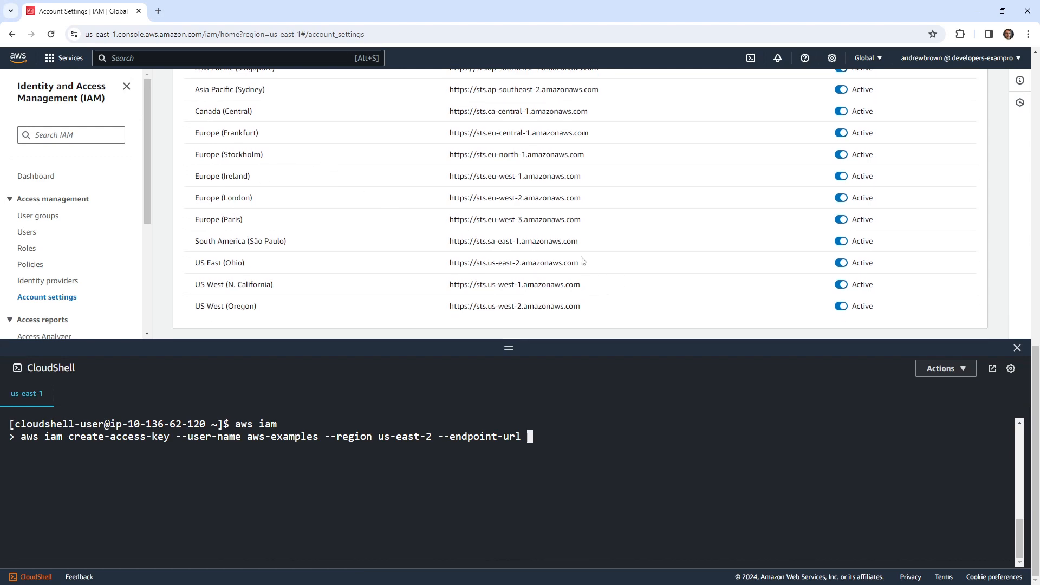
pyautogui.moveTo(585, 264); pyautogui.dragTo(449, 263)
pyautogui.rightClick(462, 264)
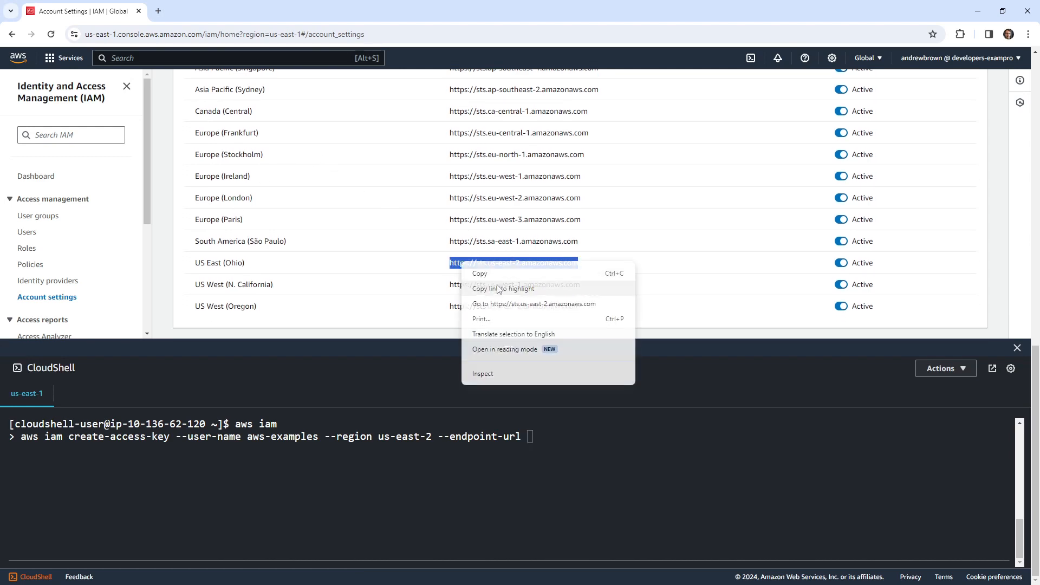
pyautogui.click(508, 275)
pyautogui.rightClick(612, 477)
pyautogui.click(653, 352)
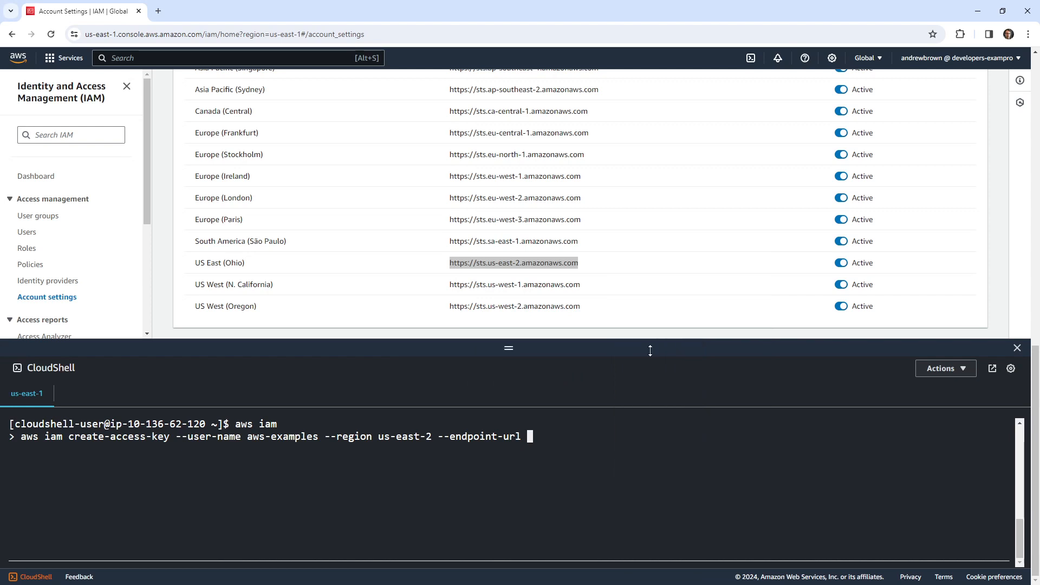
pyautogui.press('Return')
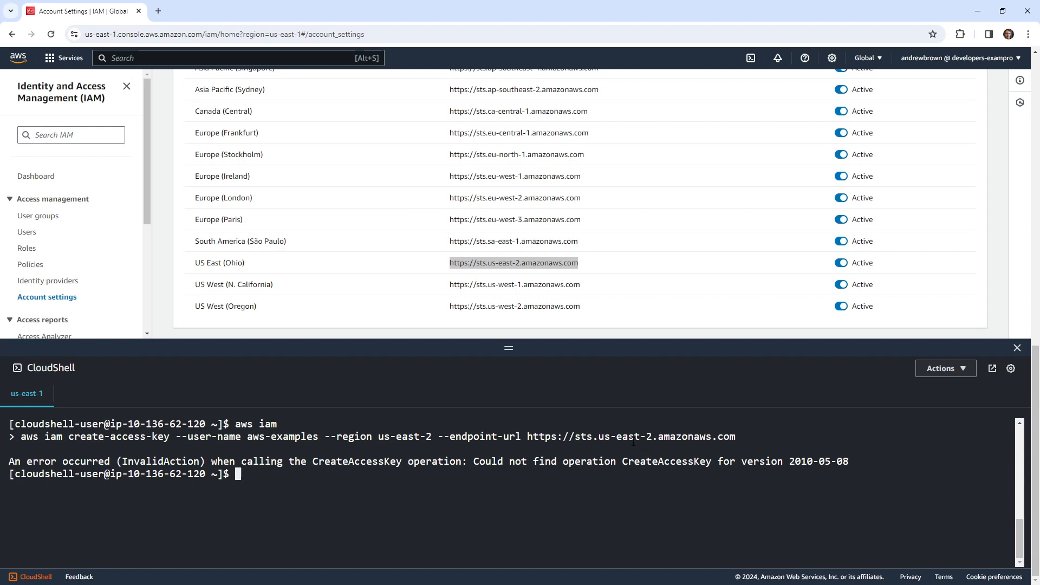
# Step: Start the aws iam auto-prompt again and recall the create-access-key command with the us-east-2 region and endpoint URL from the history
pyautogui.write('aws iam')
pyautogui.press('Return')
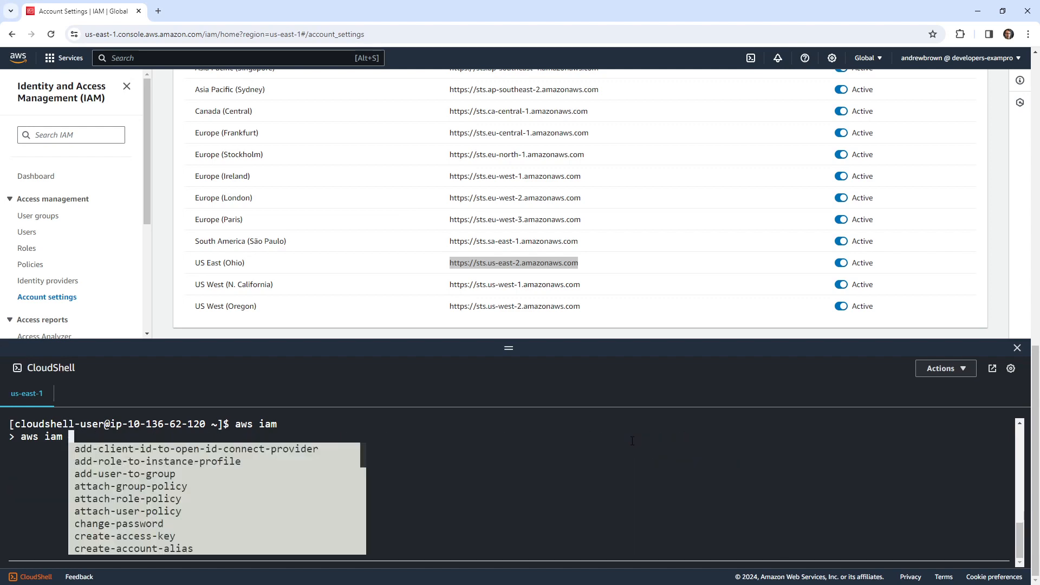
pyautogui.hotkey('ctrl', 'r')
pyautogui.press('Down')
pyautogui.press('Down')
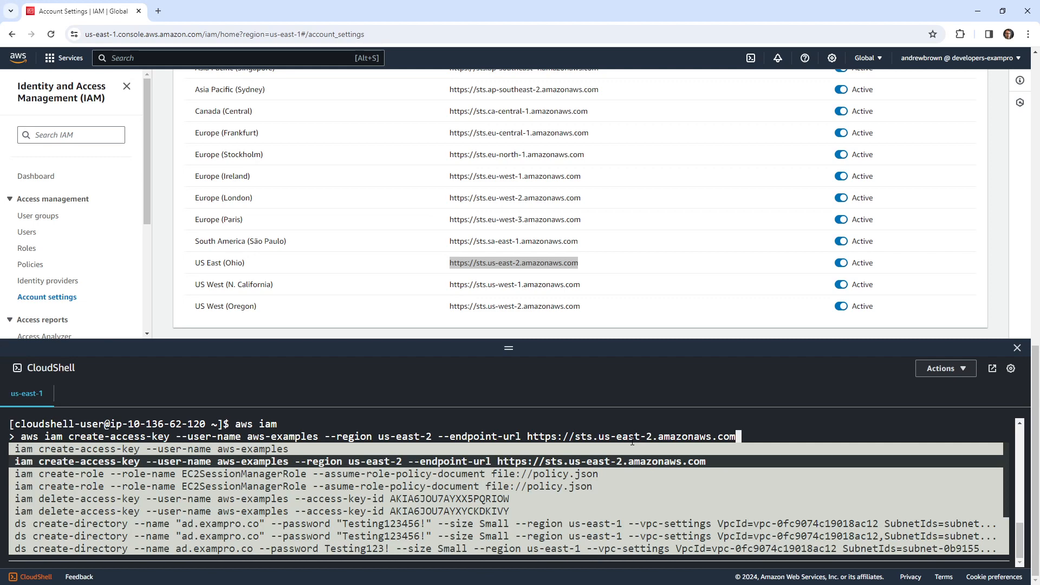
pyautogui.press('Return')
# Step: Replace iam create-access-key with sts get-caller-identity in the recalled command, keeping the region and endpoint options
pyautogui.press('Left')
pyautogui.press('Left')
pyautogui.press('Left')
pyautogui.press('Left')
pyautogui.press('Left')
pyautogui.press('Left')
pyautogui.press('Left')
pyautogui.press('Left')
pyautogui.press('Left')
pyautogui.press('Left')
pyautogui.press('Left')
pyautogui.press('Left')
pyautogui.press('Left')
pyautogui.press('Left')
pyautogui.press('Left')
pyautogui.press('Left')
pyautogui.press('Left')
pyautogui.press('Left')
pyautogui.press('Left')
pyautogui.press('Left')
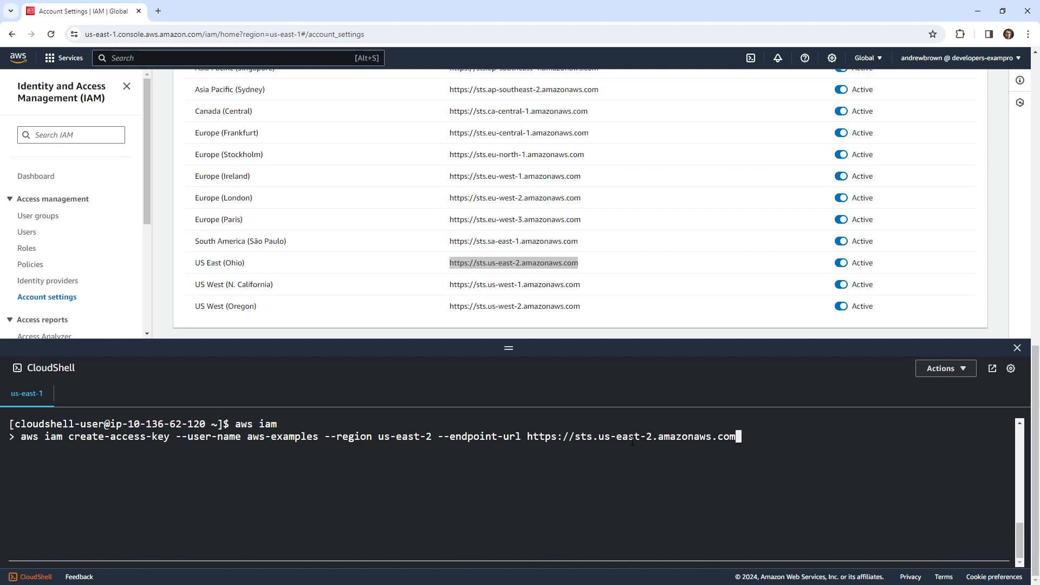
pyautogui.press('Left')
pyautogui.press('Left')
pyautogui.press('Left')
pyautogui.press('Left')
pyautogui.press('Left')
pyautogui.press('Left')
pyautogui.press('Left')
pyautogui.press('Left')
pyautogui.press('Left')
pyautogui.press('Left')
pyautogui.press('Left')
pyautogui.press('Left')
pyautogui.press('Left')
pyautogui.press('Left')
pyautogui.press('Left')
pyautogui.press('Left')
pyautogui.press('Left')
pyautogui.press('Left')
pyautogui.press('Left')
pyautogui.press('Left')
pyautogui.press('Left')
pyautogui.press('Left')
pyautogui.press('Left')
pyautogui.press('Left')
pyautogui.press('Left')
pyautogui.press('Left')
pyautogui.press('Left')
pyautogui.press('Left')
pyautogui.press('Left')
pyautogui.press('Left')
pyautogui.press('Left')
pyautogui.press('Left')
pyautogui.press('Left')
pyautogui.press('Left')
pyautogui.press('Left')
pyautogui.press('Right')
pyautogui.press('Right')
pyautogui.press('Right')
pyautogui.press('Right')
pyautogui.press('BackSpace')
pyautogui.press('BackSpace')
pyautogui.press('BackSpace')
pyautogui.press('BackSpace')
pyautogui.press('BackSpace')
pyautogui.press('BackSpace')
pyautogui.press('BackSpace')
pyautogui.press('BackSpace')
pyautogui.press('BackSpace')
pyautogui.press('BackSpace')
pyautogui.press('BackSpace')
pyautogui.press('BackSpace')
pyautogui.press('BackSpace')
pyautogui.press('BackSpace')
pyautogui.press('BackSpace')
pyautogui.press('BackSpace')
pyautogui.press('BackSpace')
pyautogui.press('BackSpace')
pyautogui.press('BackSpace')
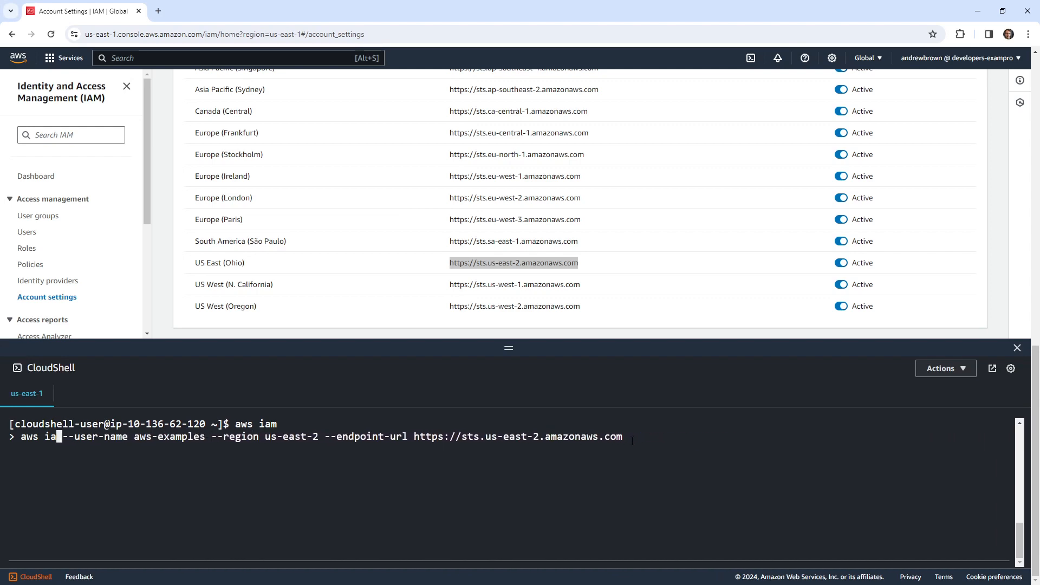
pyautogui.press('BackSpace')
pyautogui.press('BackSpace')
pyautogui.write('sts')
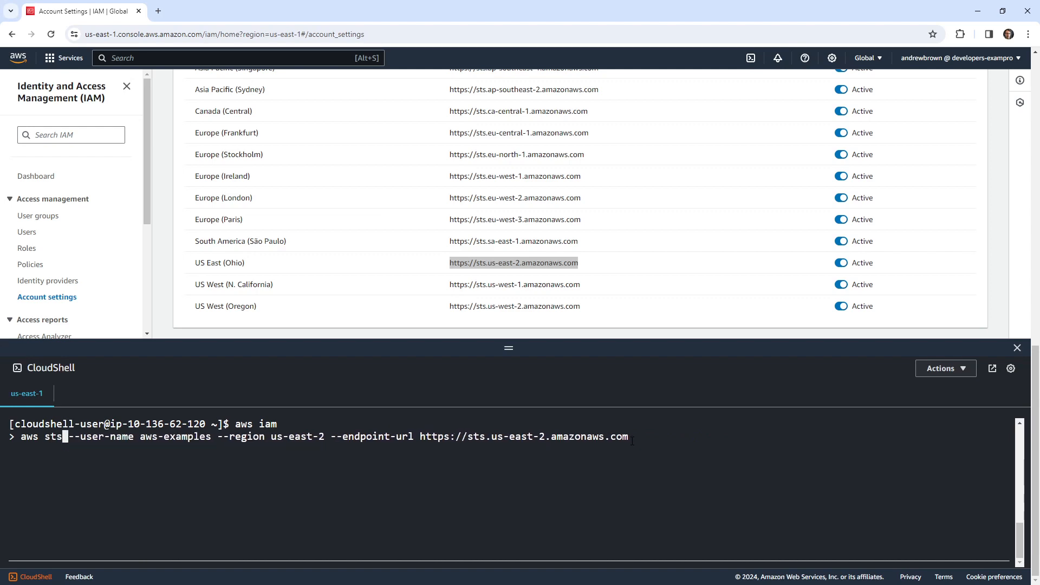
pyautogui.write(' get')
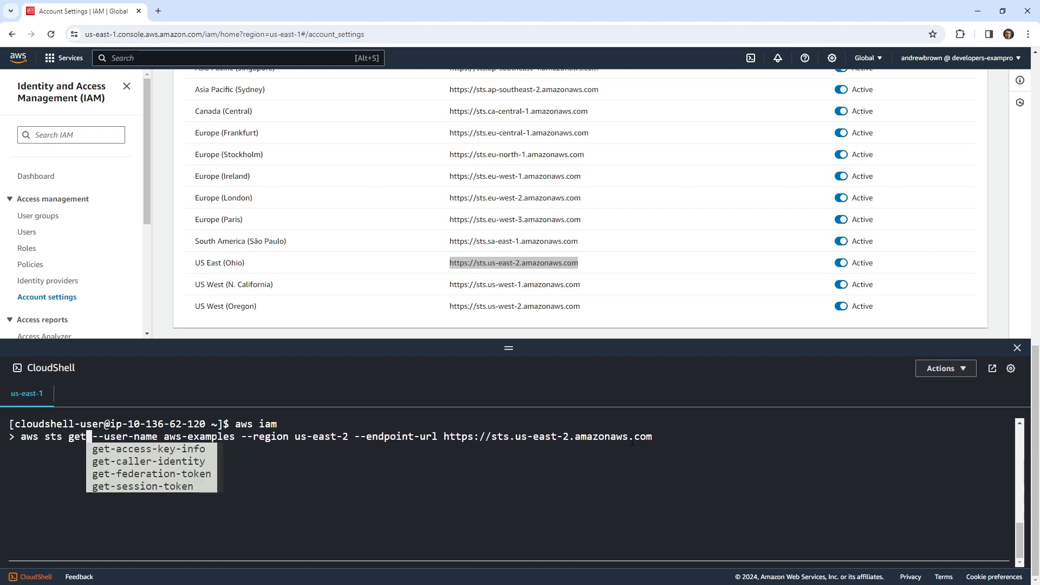
pyautogui.press('Tab')
pyautogui.press('Tab')
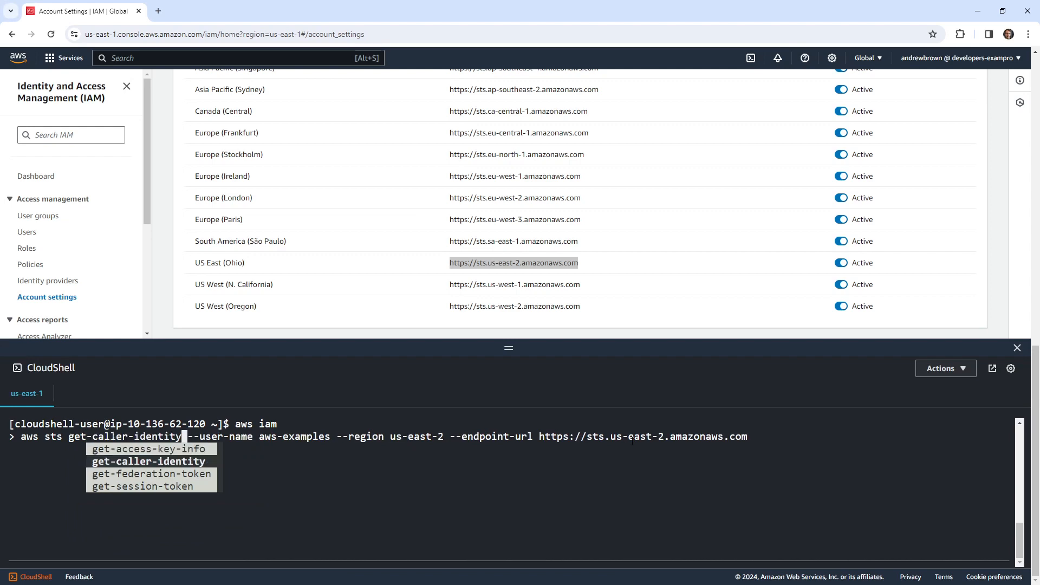
# Step: Remove --user-name aws-examples from the command and run get-caller-identity with --region us-east-2 and the Ohio STS endpoint URL
pyautogui.press('Right')
pyautogui.press('Right')
pyautogui.press('Right')
pyautogui.press('Right')
pyautogui.press('Right')
pyautogui.press('Right')
pyautogui.press('Right')
pyautogui.press('Right')
pyautogui.press('Right')
pyautogui.press('Right')
pyautogui.press('Right')
pyautogui.press('Right')
pyautogui.press('Right')
pyautogui.press('Right')
pyautogui.press('Right')
pyautogui.press('Right')
pyautogui.press('Right')
pyautogui.press('Right')
pyautogui.press('Right')
pyautogui.press('Right')
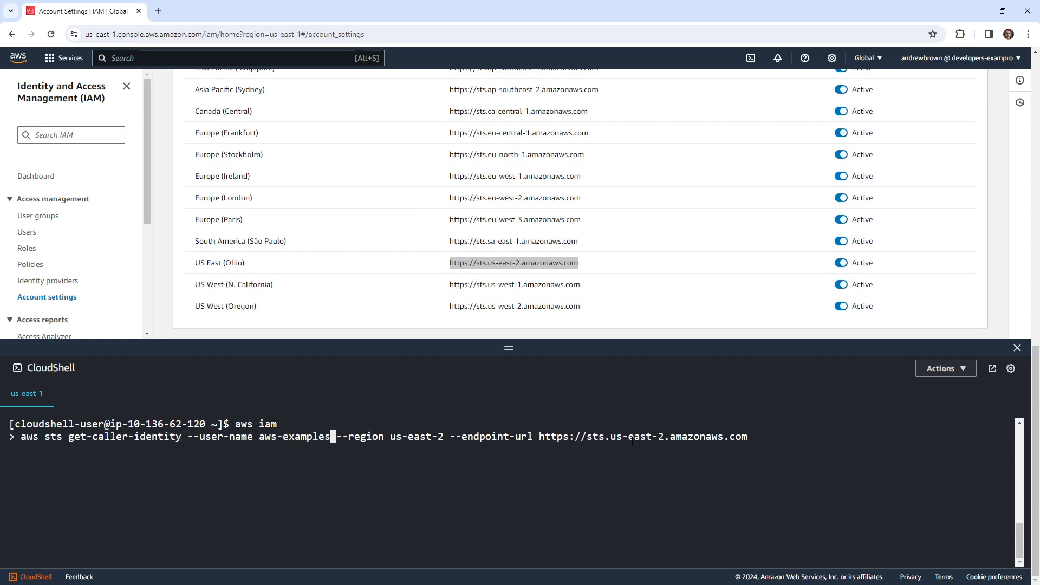
pyautogui.press('BackSpace')
pyautogui.press('BackSpace')
pyautogui.press('BackSpace')
pyautogui.press('BackSpace')
pyautogui.press('BackSpace')
pyautogui.press('BackSpace')
pyautogui.press('BackSpace')
pyautogui.press('BackSpace')
pyautogui.press('BackSpace')
pyautogui.press('BackSpace')
pyautogui.press('BackSpace')
pyautogui.press('BackSpace')
pyautogui.press('BackSpace')
pyautogui.press('BackSpace')
pyautogui.press('BackSpace')
pyautogui.press('BackSpace')
pyautogui.press('BackSpace')
pyautogui.press('BackSpace')
pyautogui.press('BackSpace')
pyautogui.press('BackSpace')
pyautogui.press('BackSpace')
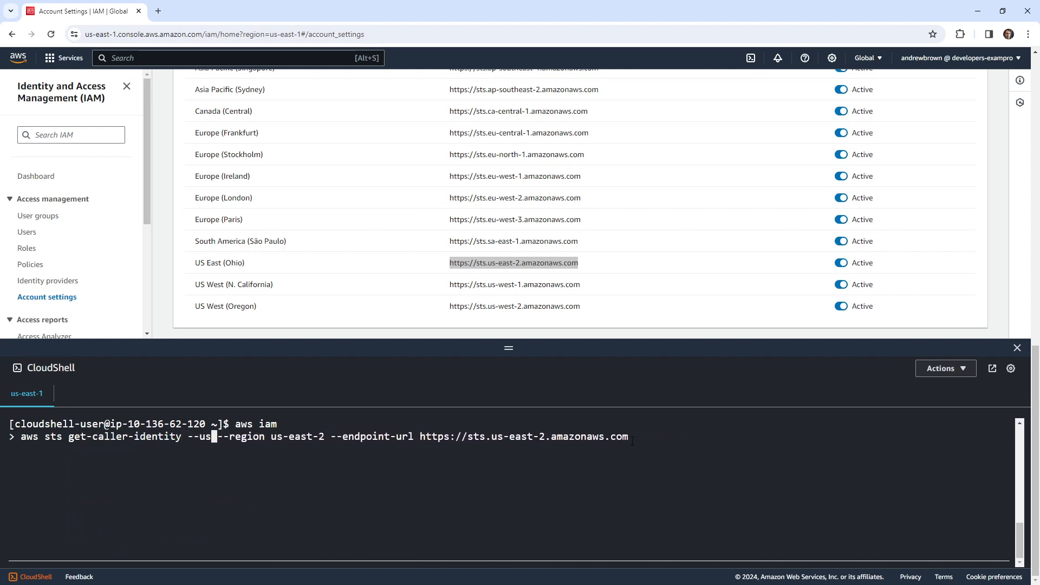
pyautogui.press('BackSpace')
pyautogui.press('Return')
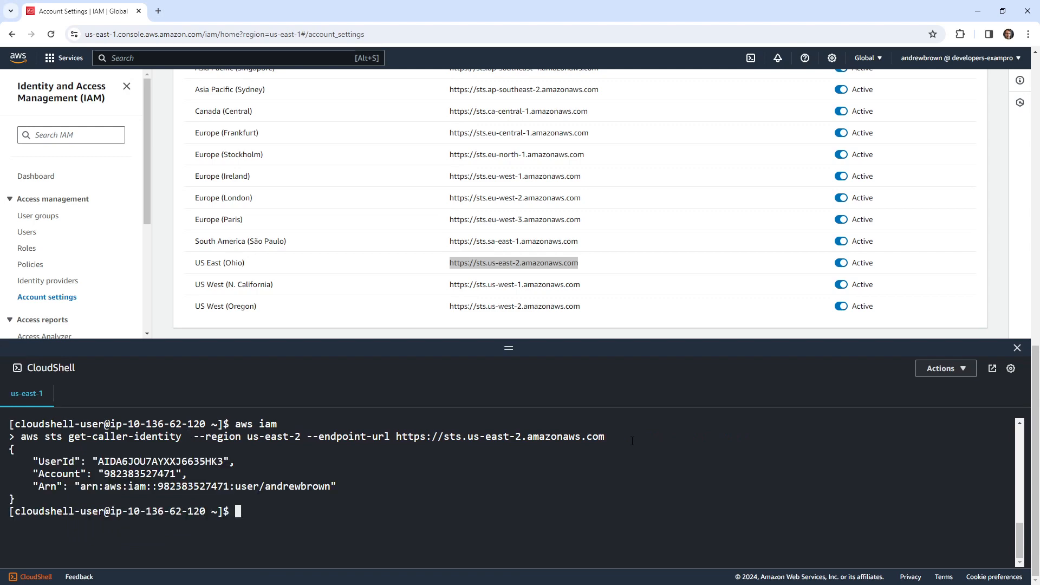
pyautogui.press('BackSpace')
pyautogui.press('BackSpace')
pyautogui.press('BackSpace')
pyautogui.press('BackSpace')
pyautogui.press('BackSpace')
pyautogui.press('BackSpace')
pyautogui.press('BackSpace')
pyautogui.scroll(10, 586, 431)
pyautogui.scroll(-10, 587, 431)
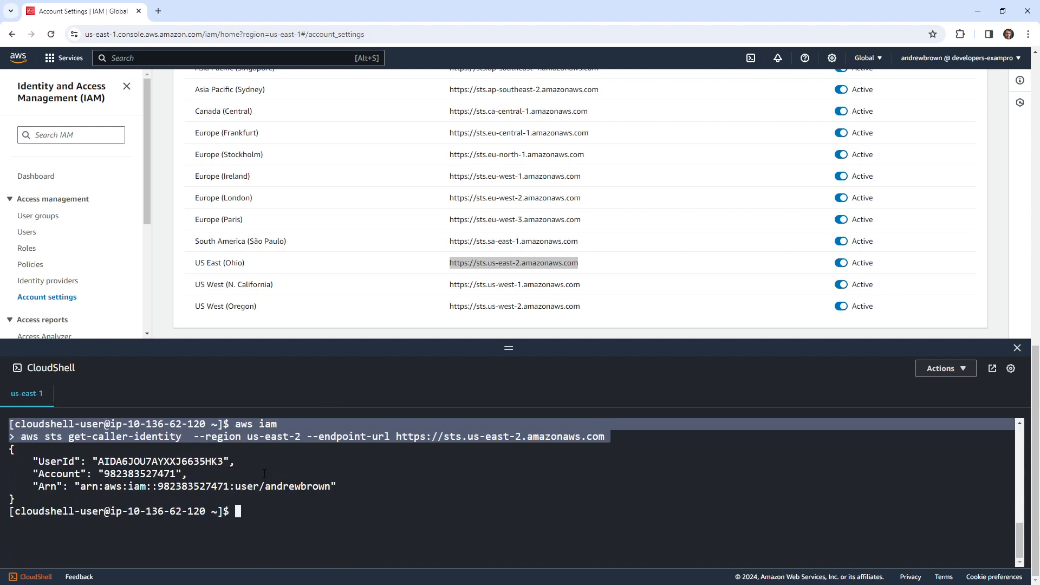
# Step: Copy the get-caller-identity command with --region us-east-2 and the Ohio endpoint URL from the terminal output and paste it at the shell prompt
pyautogui.moveTo(610, 436)
pyautogui.mouseDown()
pyautogui.moveTo(278, 424)
pyautogui.moveTo(26, 424)
pyautogui.moveTo(22, 436)
pyautogui.moveTo(759, 438)
pyautogui.moveTo(594, 437)
pyautogui.moveTo(602, 436)
pyautogui.mouseUp()
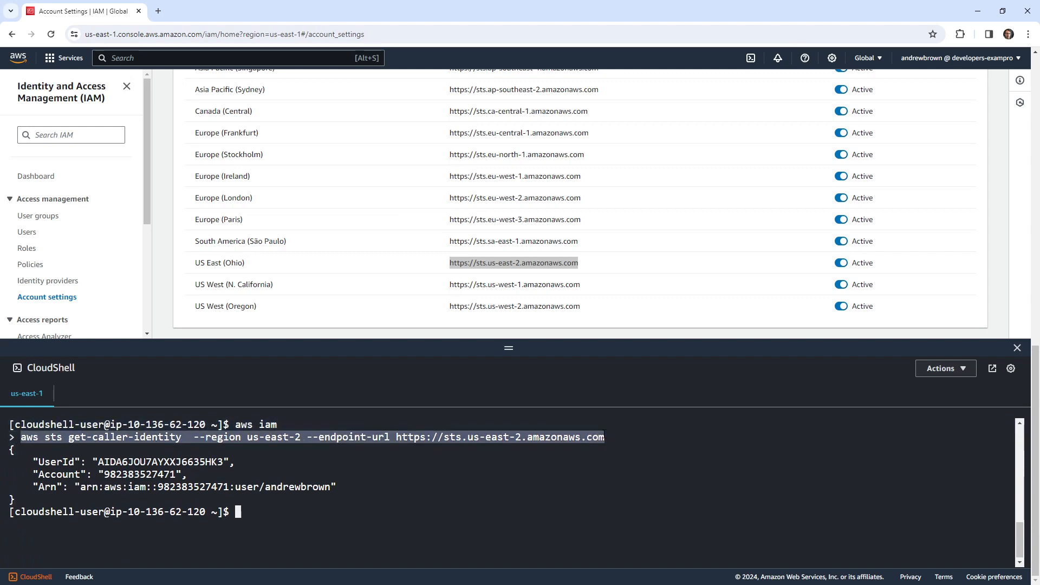
pyautogui.rightClick(566, 438)
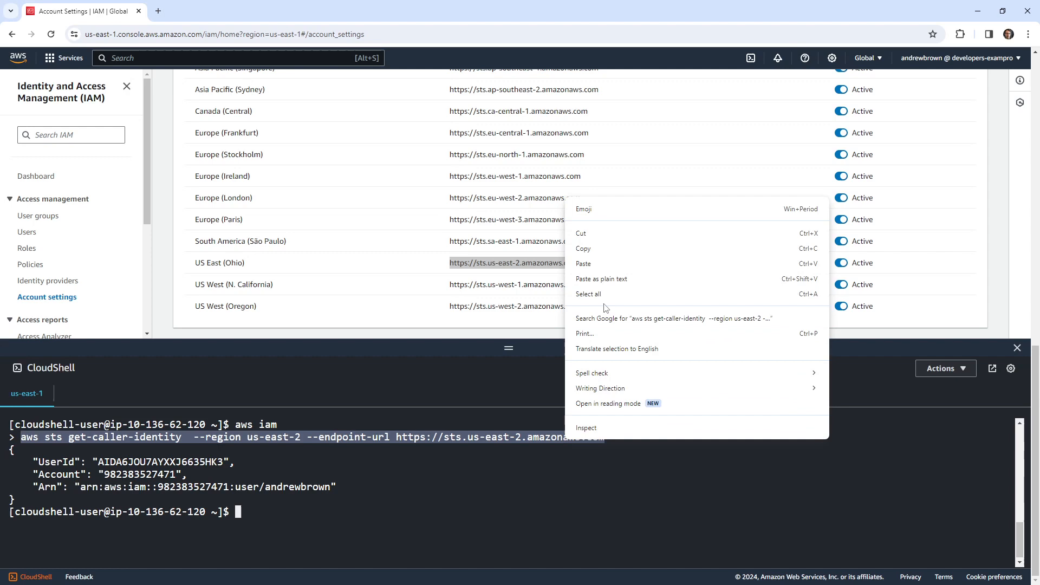
pyautogui.click(607, 248)
pyautogui.rightClick(504, 503)
pyautogui.click(542, 329)
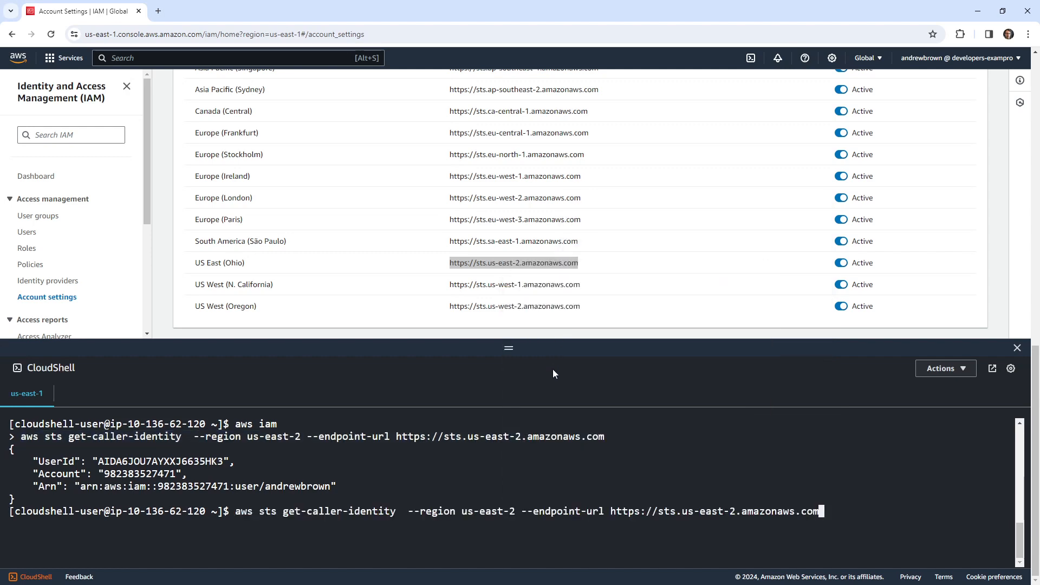
pyautogui.press('Left')
pyautogui.press('Left')
pyautogui.press('Left')
pyautogui.press('Left')
pyautogui.press('Left')
pyautogui.press('Left')
pyautogui.press('Left')
pyautogui.press('Left')
pyautogui.press('Left')
pyautogui.press('Left')
pyautogui.press('Left')
pyautogui.press('Left')
pyautogui.press('Left')
pyautogui.press('Left')
pyautogui.press('Left')
pyautogui.press('Left')
pyautogui.press('Left')
pyautogui.press('Left')
pyautogui.press('Left')
pyautogui.press('Left')
pyautogui.press('Left')
pyautogui.press('Left')
pyautogui.press('Left')
pyautogui.press('Left')
pyautogui.press('Left')
pyautogui.press('Left')
pyautogui.press('Left')
pyautogui.press('Left')
pyautogui.press('Left')
pyautogui.press('Left')
pyautogui.press('Left')
pyautogui.press('Left')
pyautogui.press('Left')
pyautogui.press('Left')
pyautogui.press('Left')
pyautogui.press('Left')
pyautogui.press('BackSpace')
pyautogui.press('BackSpace')
pyautogui.press('BackSpace')
pyautogui.press('BackSpace')
pyautogui.press('BackSpace')
pyautogui.press('BackSpace')
pyautogui.press('BackSpace')
pyautogui.press('BackSpace')
pyautogui.press('BackSpace')
pyautogui.press('BackSpace')
pyautogui.press('BackSpace')
pyautogui.press('BackSpace')
pyautogui.press('BackSpace')
pyautogui.press('BackSpace')
pyautogui.press('BackSpace')
pyautogui.press('BackSpace')
pyautogui.press('BackSpace')
pyautogui.press('BackSpace')
pyautogui.press('BackSpace')
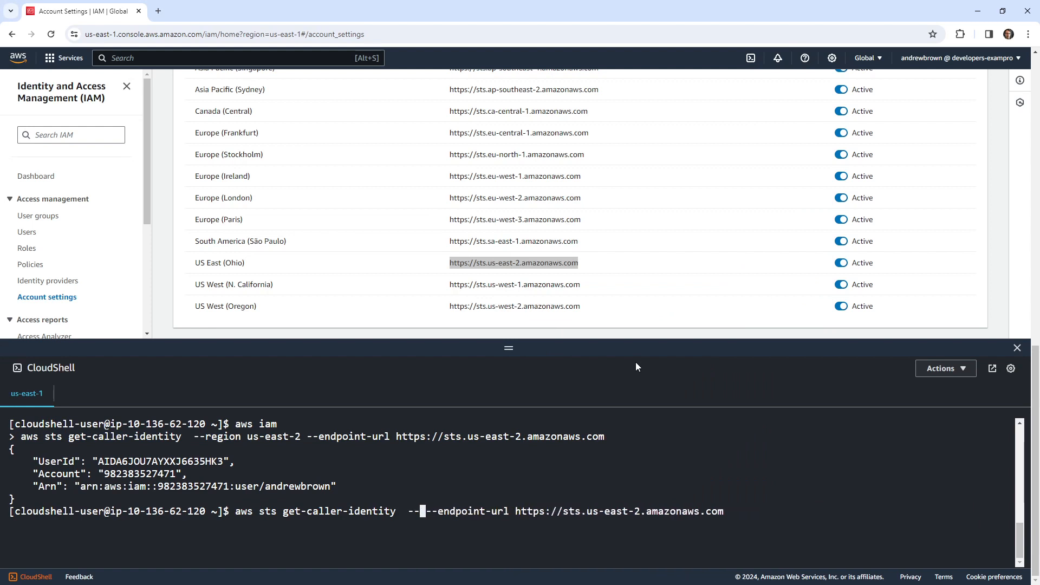
pyautogui.press('Return')
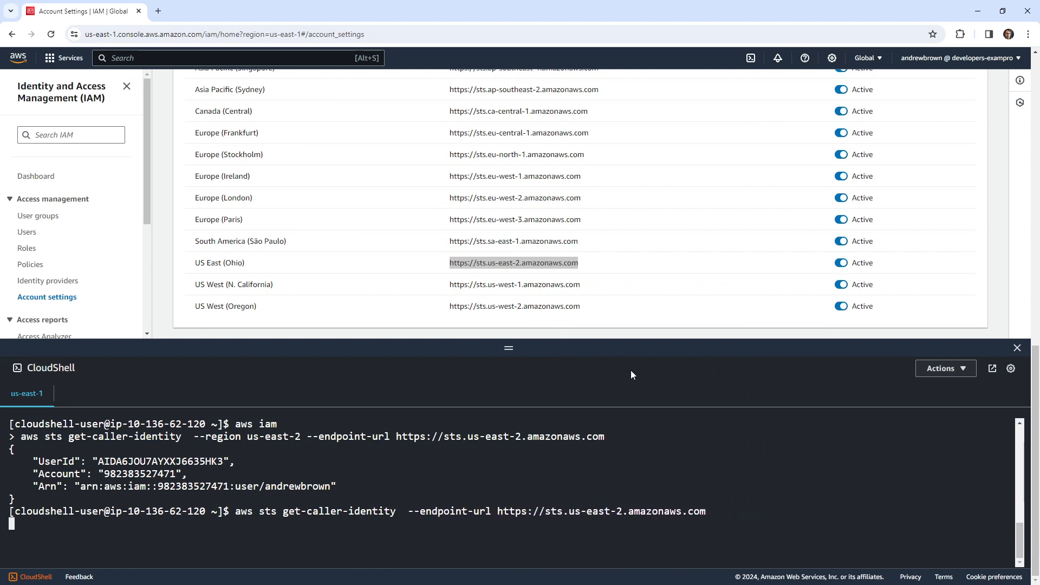
pyautogui.press('Up')
pyautogui.press('Up')
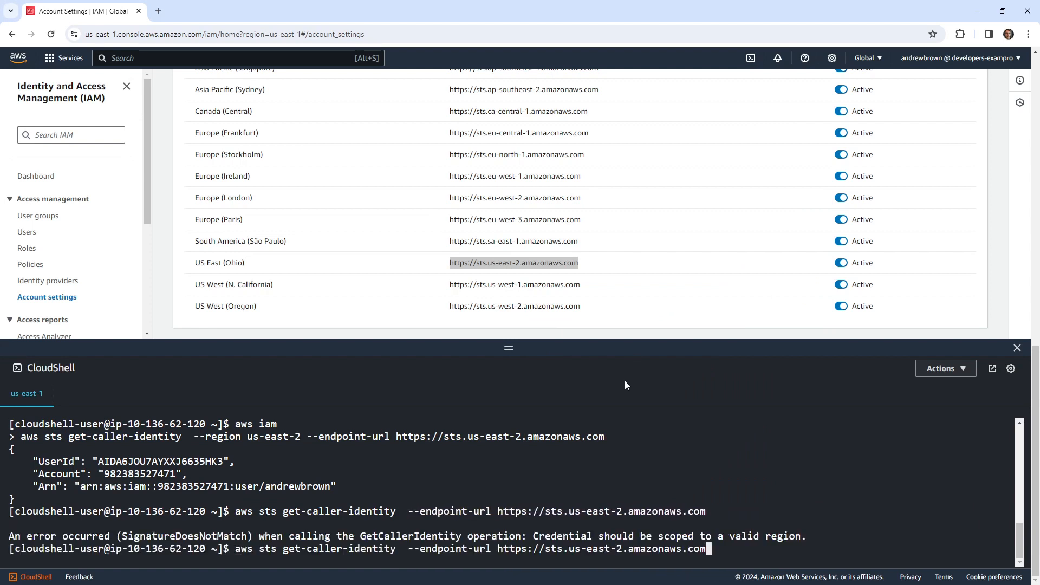
pyautogui.press('Down')
pyautogui.press('Down')
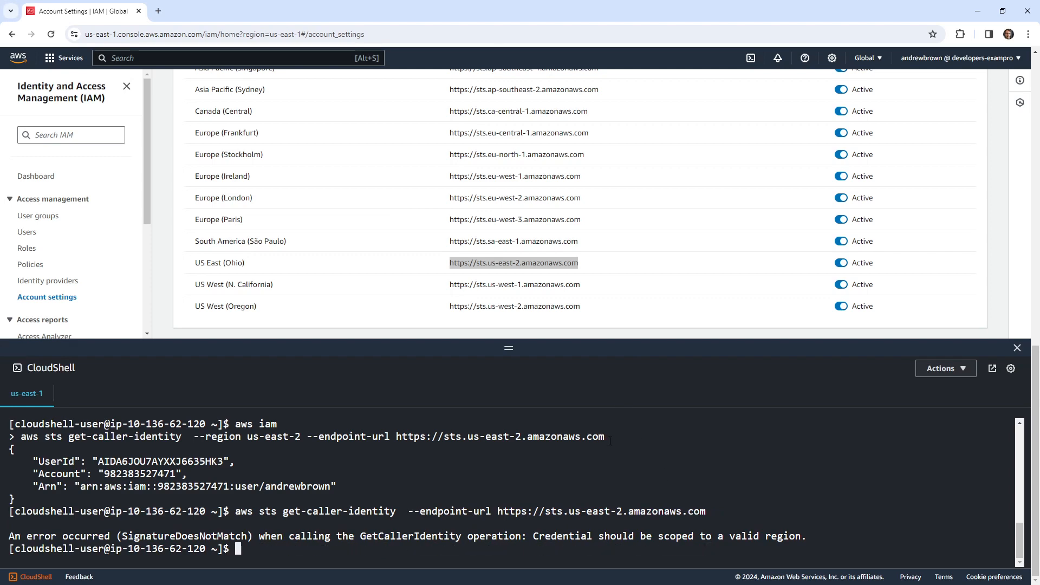
# Step: Copy the earlier get-caller-identity command that includes --region us-east-2, paste it at the prompt and run it
pyautogui.moveTo(610, 440); pyautogui.dragTo(20, 438)
pyautogui.rightClick(22, 437)
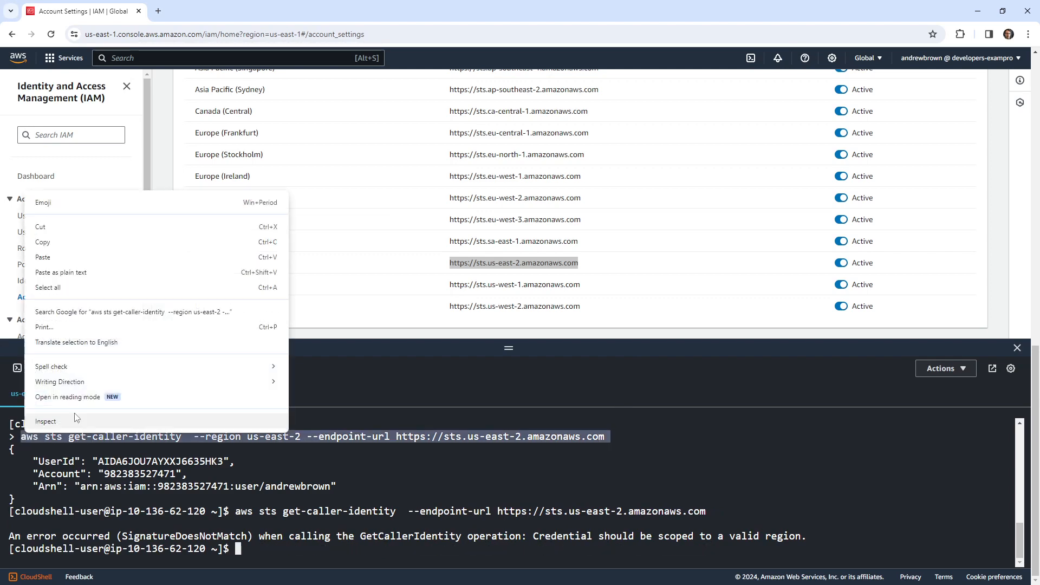
pyautogui.click(110, 245)
pyautogui.rightClick(375, 541)
pyautogui.click(440, 362)
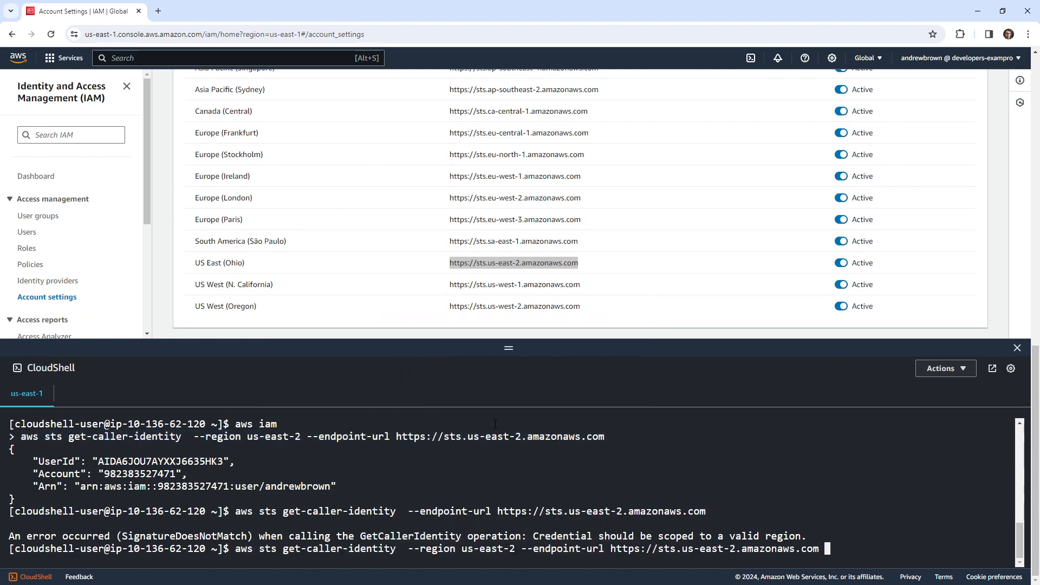
pyautogui.press('Return')
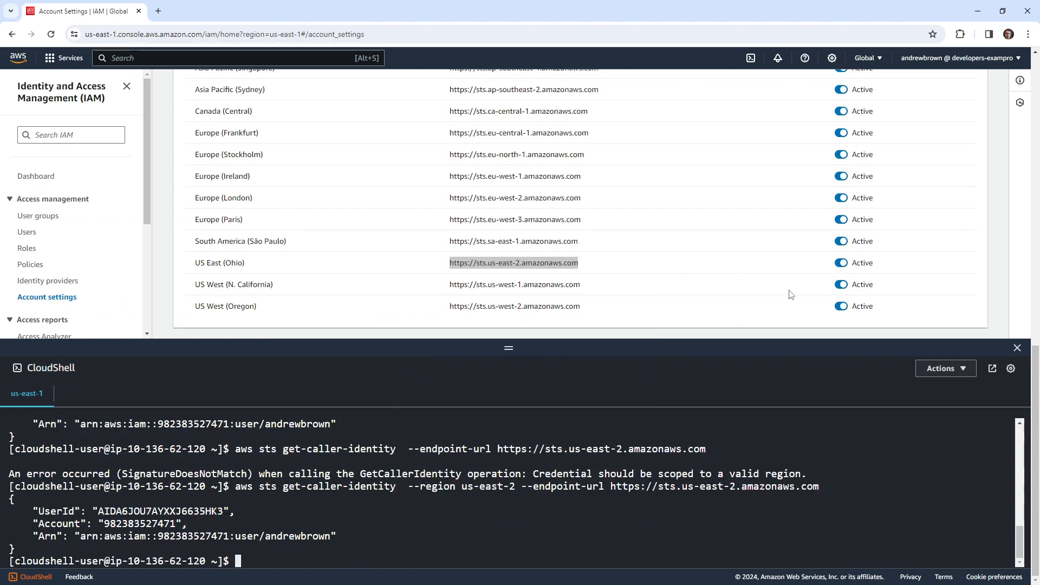
# Step: Deactivate STS for US East (Ohio) and rerun the us-east-2 get-caller-identity command several times in CloudShell
pyautogui.click(836, 263)
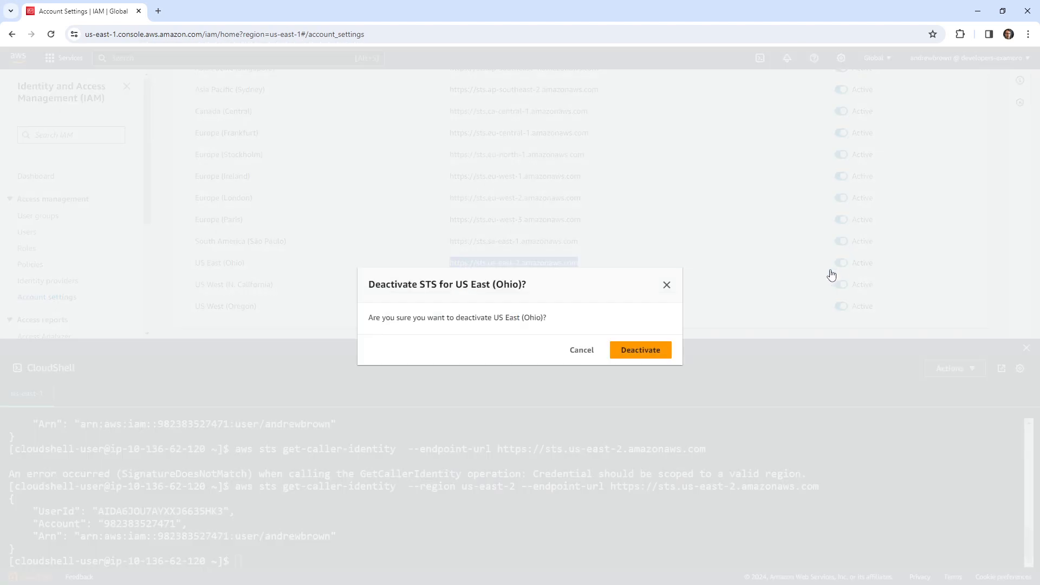
pyautogui.click(641, 350)
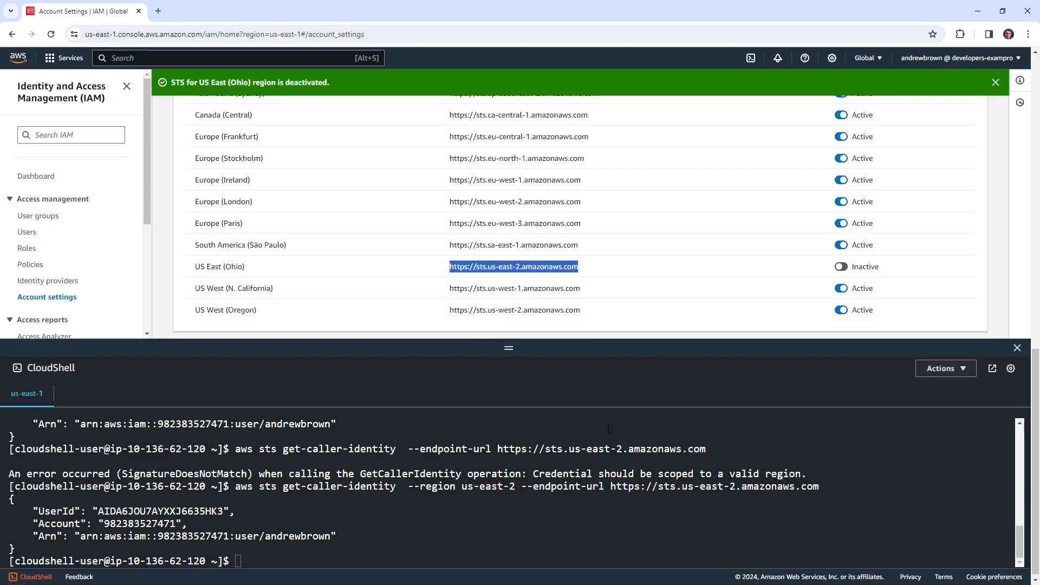
pyautogui.press('Up')
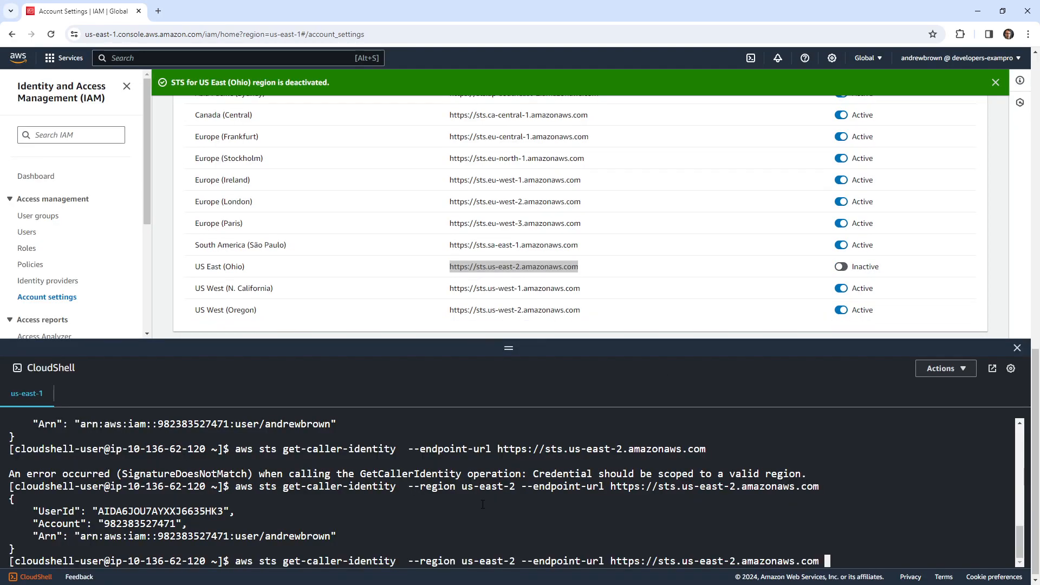
pyautogui.press('Return')
pyautogui.press('Up')
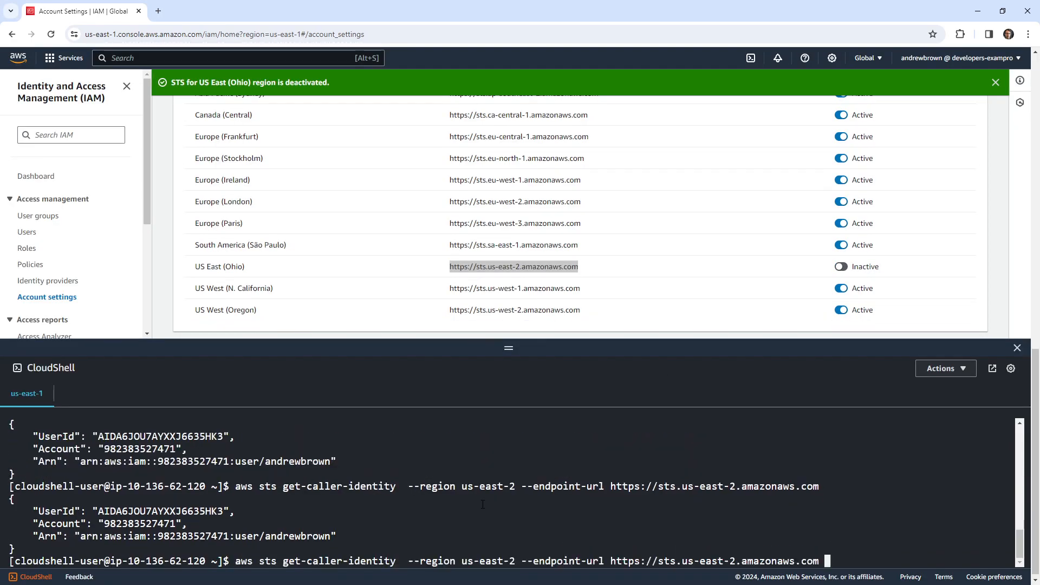
pyautogui.press('Return')
pyautogui.press('Up')
pyautogui.press('Return')
pyautogui.press('Up')
pyautogui.press('Return')
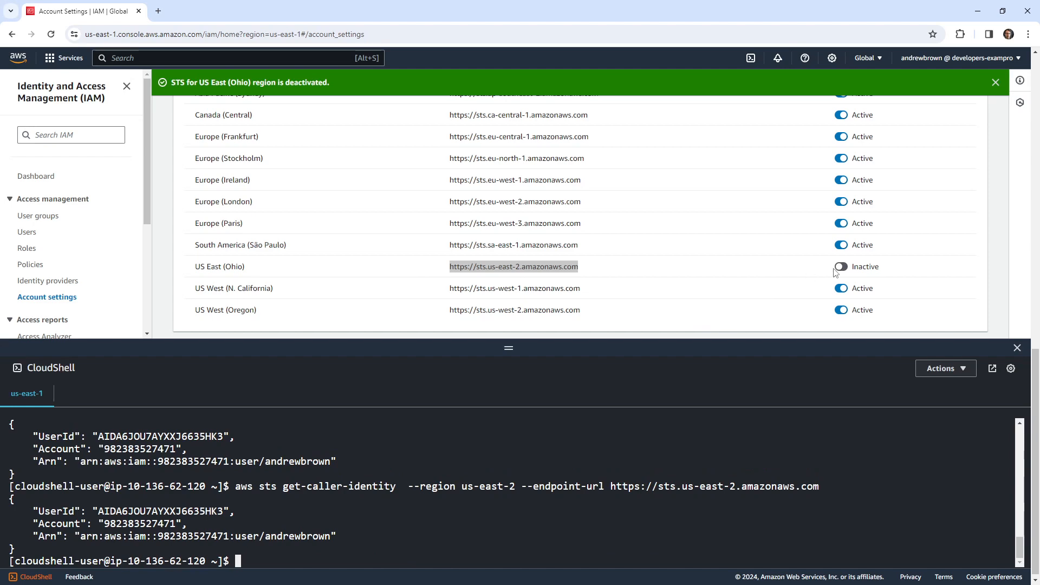
# Step: Reactivate STS for the US East (Ohio) region in the endpoints list
pyautogui.click(841, 267)
pyautogui.click(644, 350)
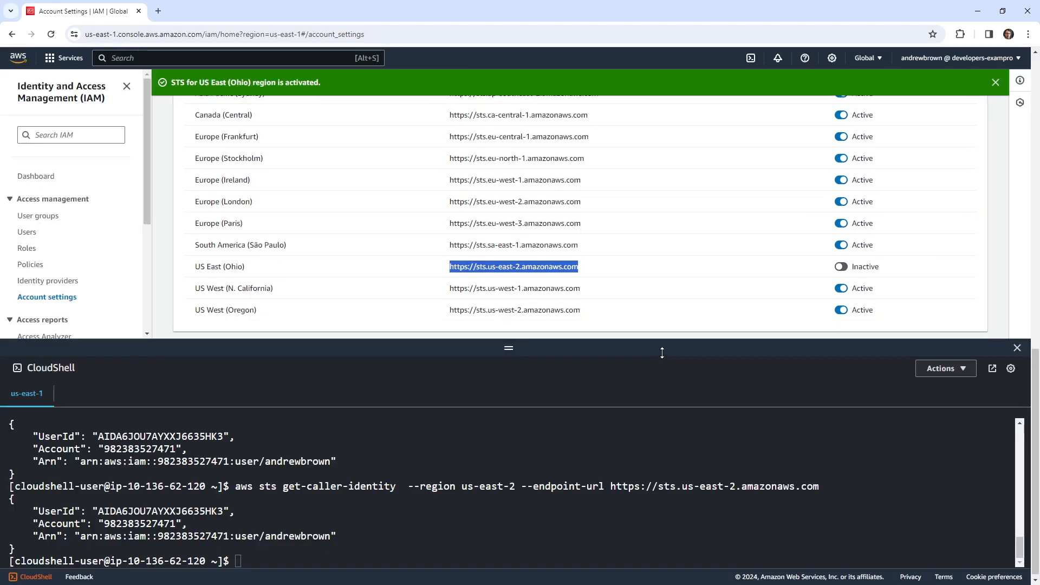
pyautogui.scroll(3, 451, 240)
pyautogui.scroll(2, 451, 241)
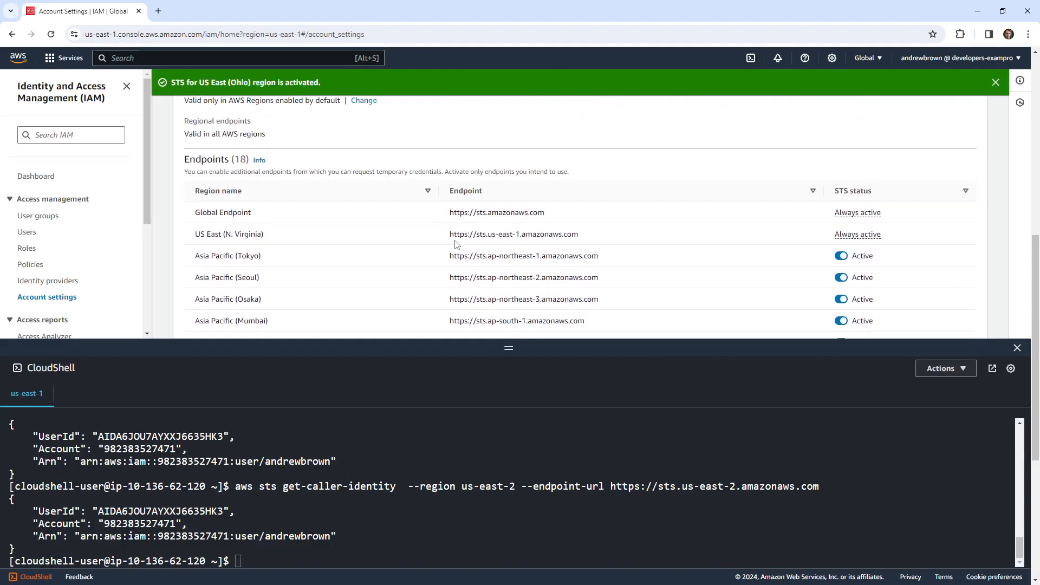
pyautogui.scroll(5, 457, 245)
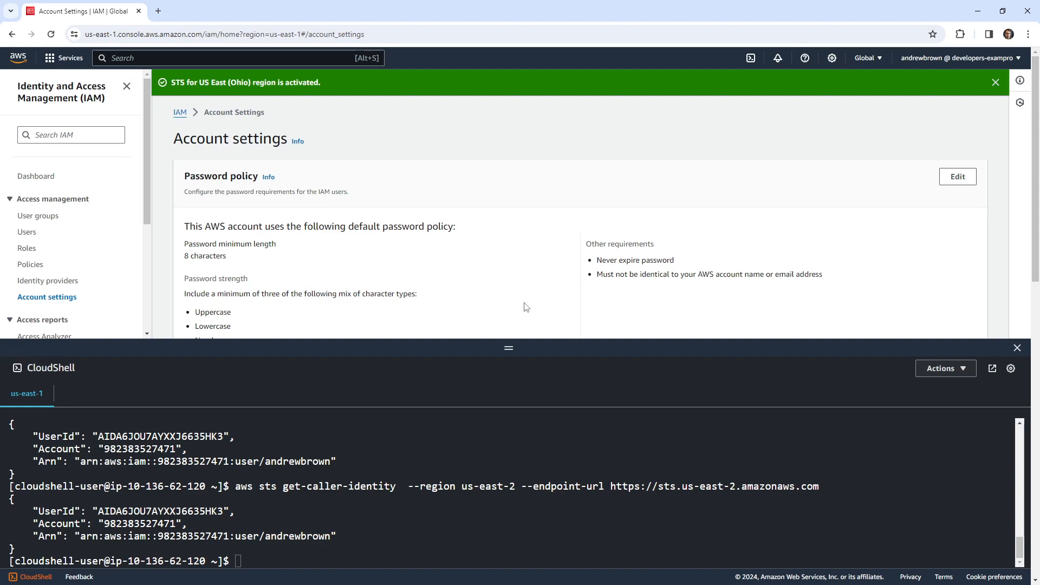
# Step: Close the CloudShell terminal and look over the STS endpoints in the account settings
pyautogui.click(1017, 348)
pyautogui.scroll(-8, 243, 259)
pyautogui.scroll(9, 391, 290)
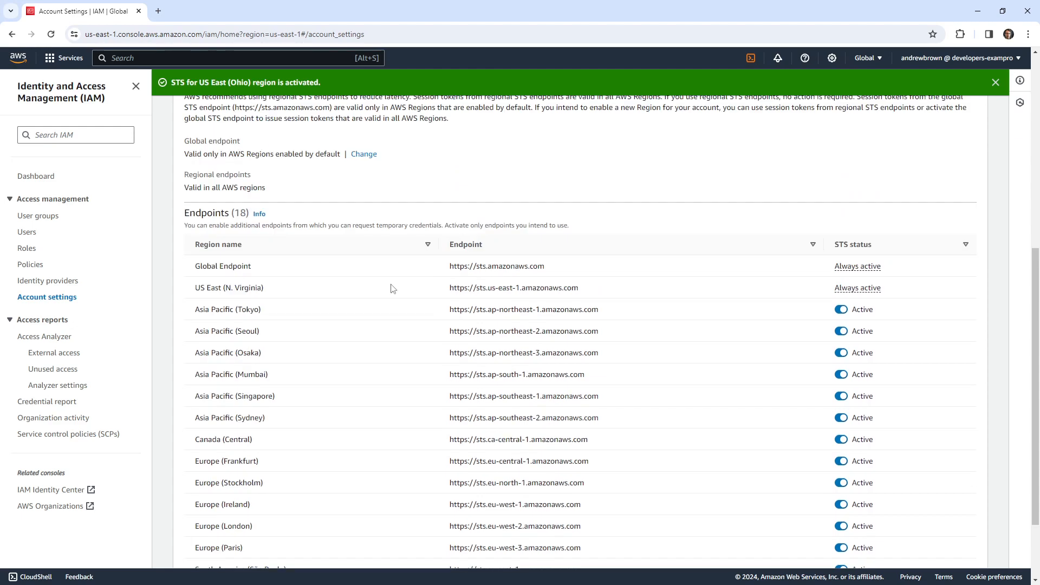